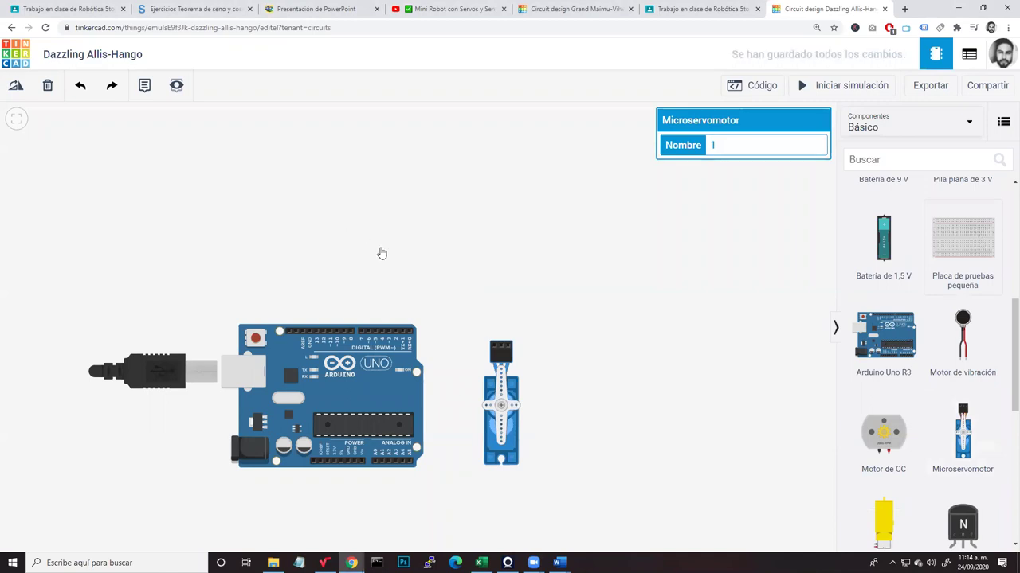
Place a small breadboard (Placa de pruebas pequeña) above the Arduino Uno and shift the Arduino slightly to the right beneath it
left_click_drag(962, 237, 356, 232)
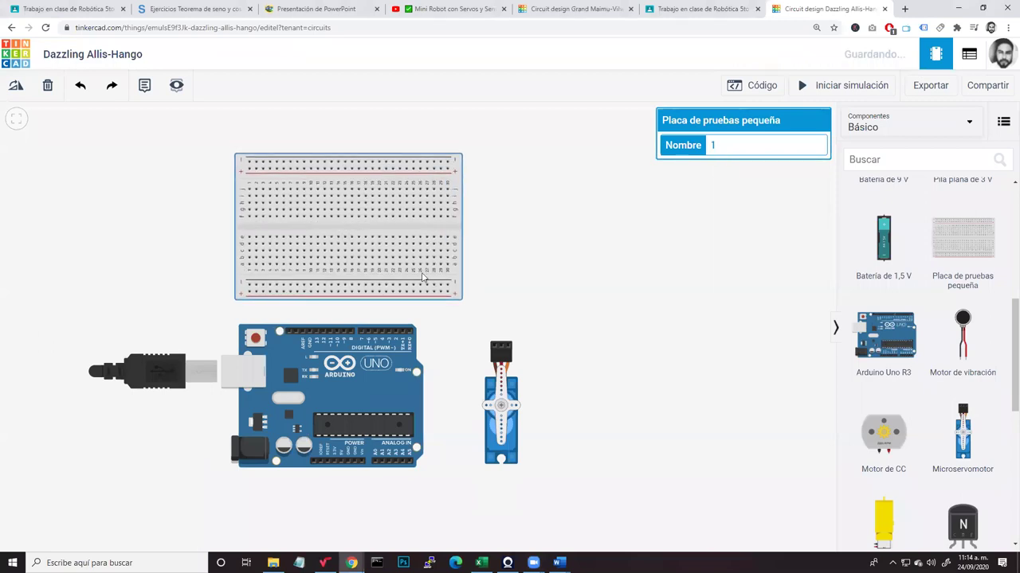
scroll(615, 346, "up", 2)
left_click(677, 340)
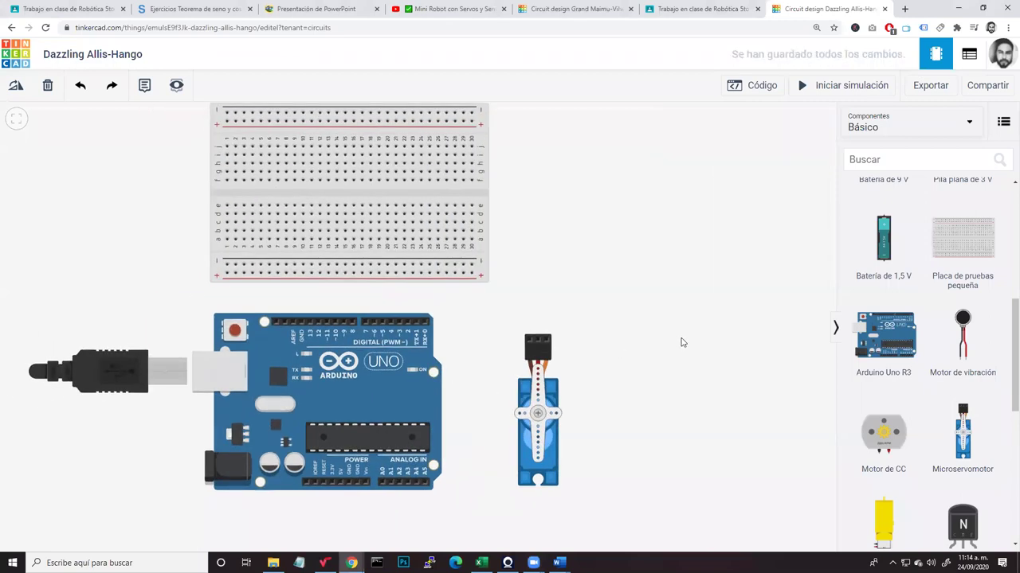
left_click_drag(375, 387, 400, 382)
left_click(643, 387)
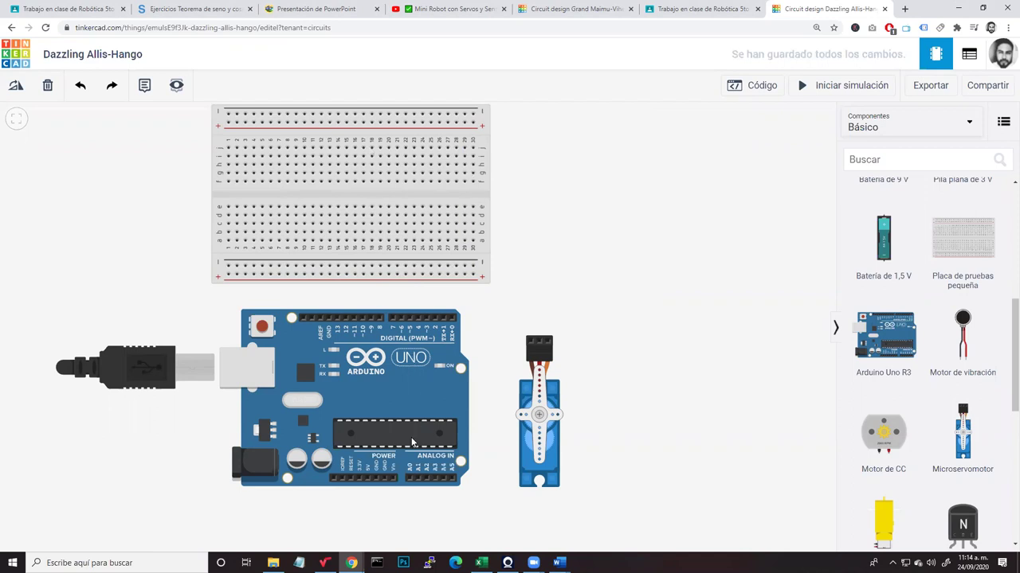
left_click(384, 478)
left_click(386, 494)
left_click(487, 493)
left_click(487, 292)
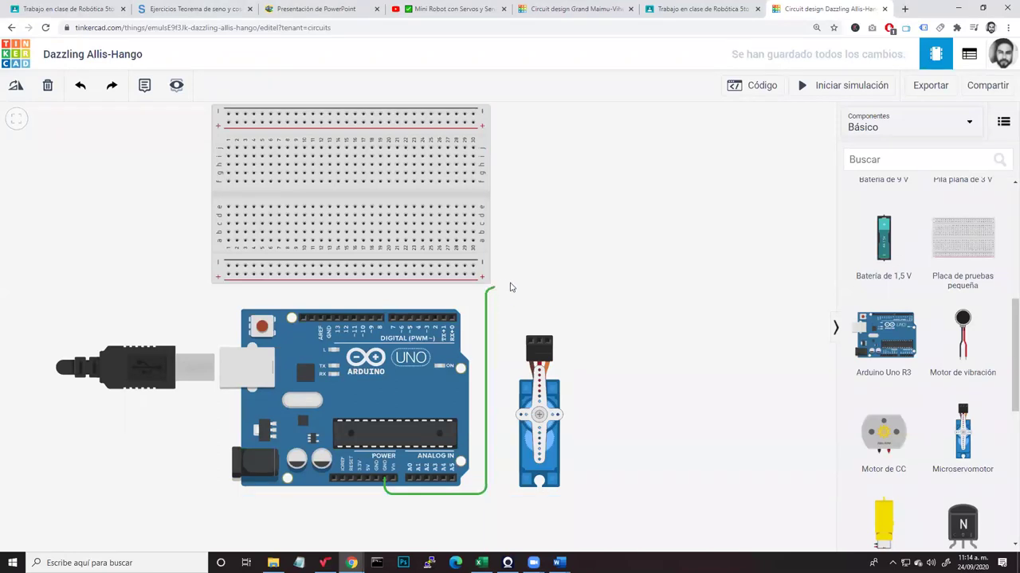
key("Escape")
Shift the breadboard slightly left and wire the Arduino's power-side GND pin to its lower negative rail near column 30, coloured negro
left_click_drag(489, 255, 458, 260)
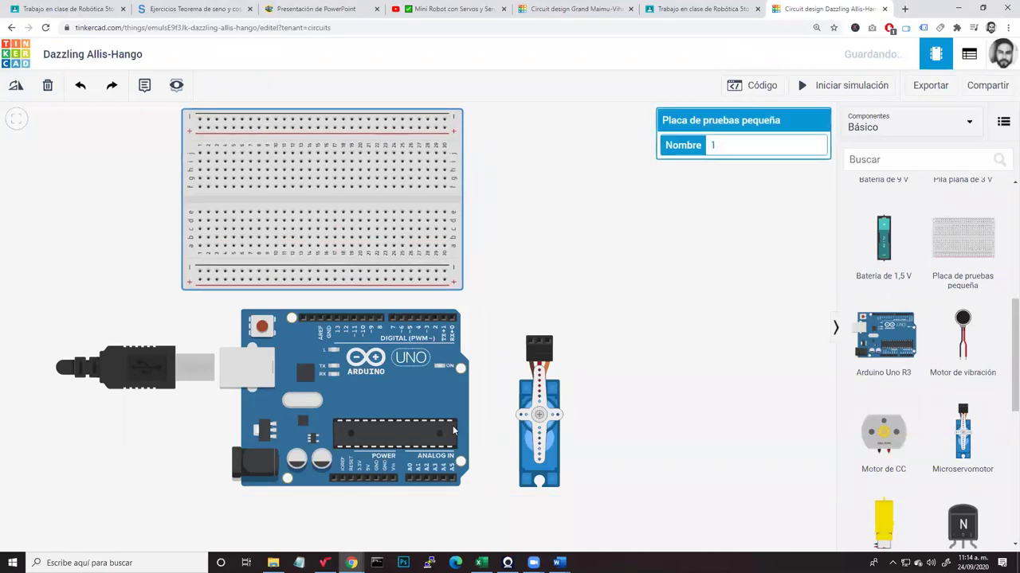
left_click(385, 479)
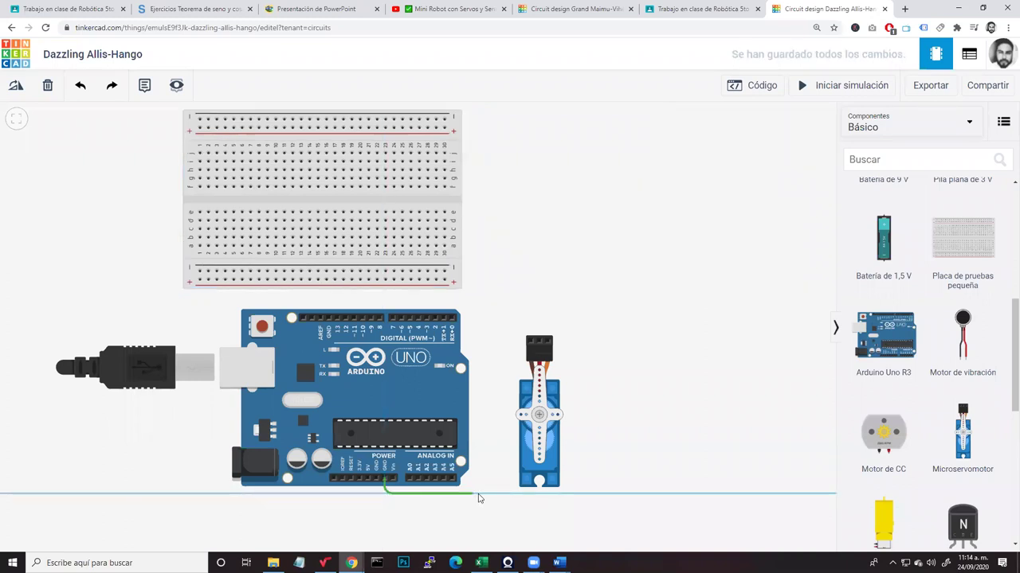
left_click(480, 270)
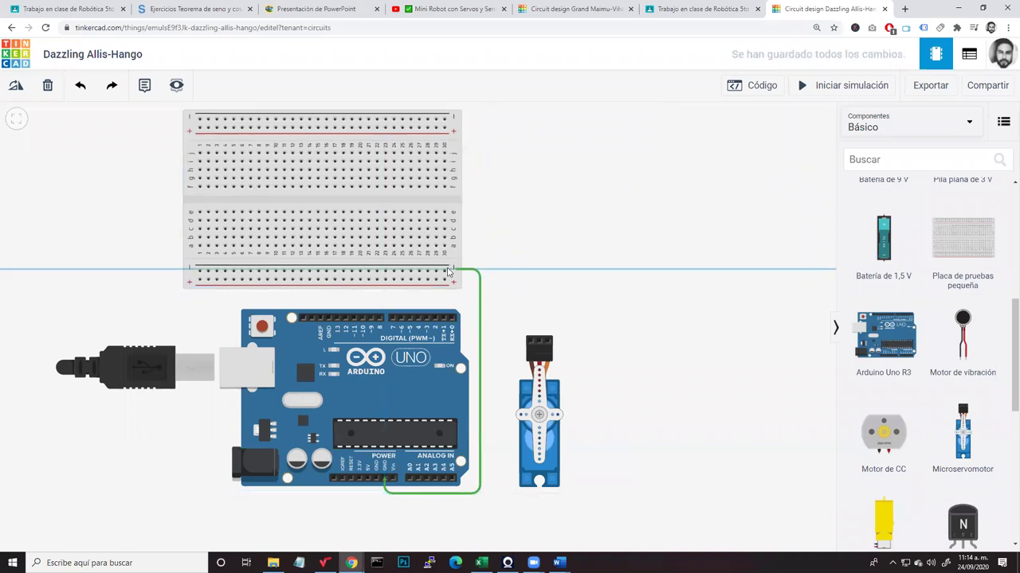
left_click(444, 272)
left_click(761, 146)
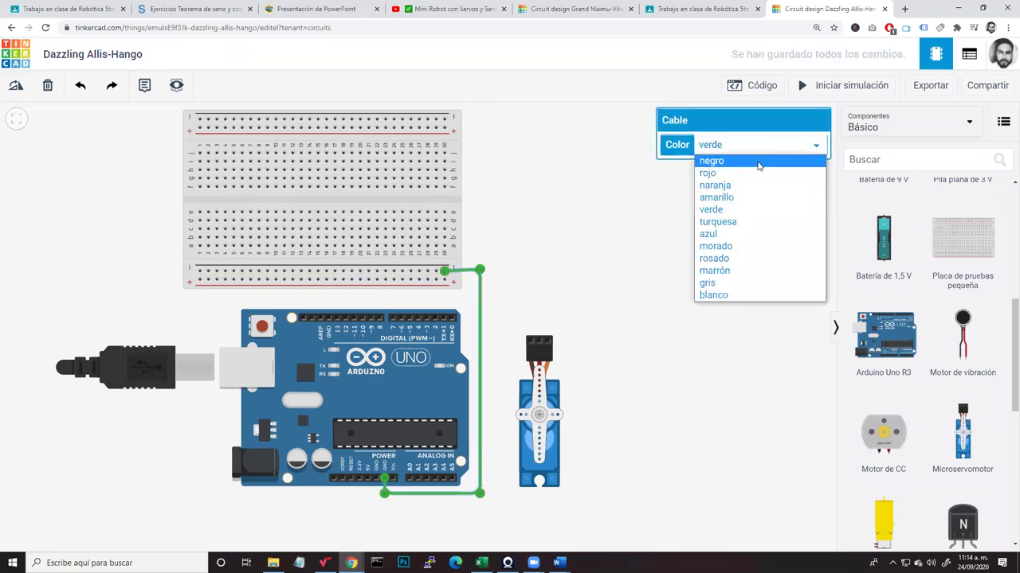
left_click(757, 161)
left_click(656, 310)
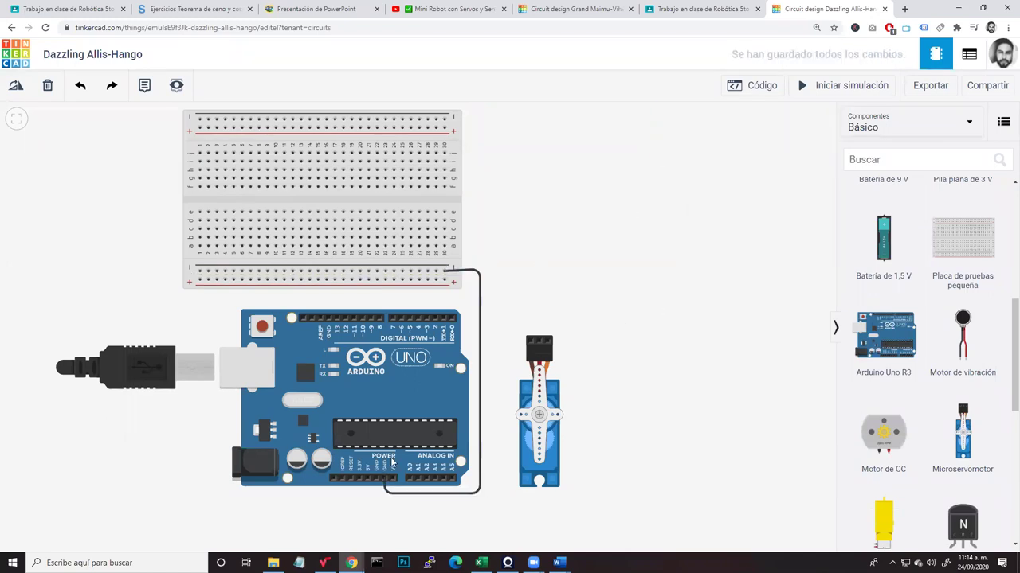
Wire the Arduino's 5V pin to the breadboard's lower positive rail near column 30 in rojo, and straighten the corners of both supply wires
left_click(365, 480)
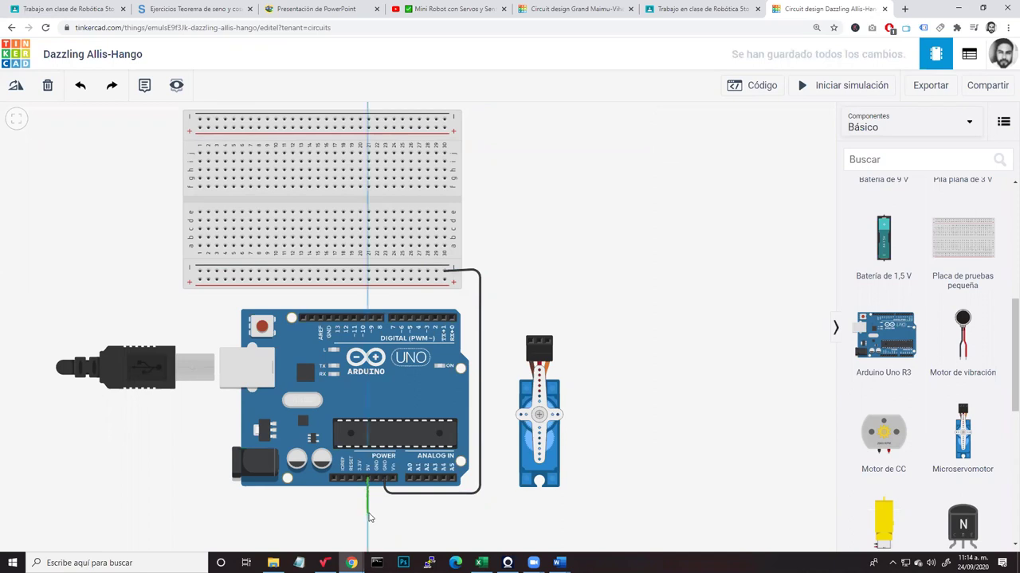
left_click(489, 512)
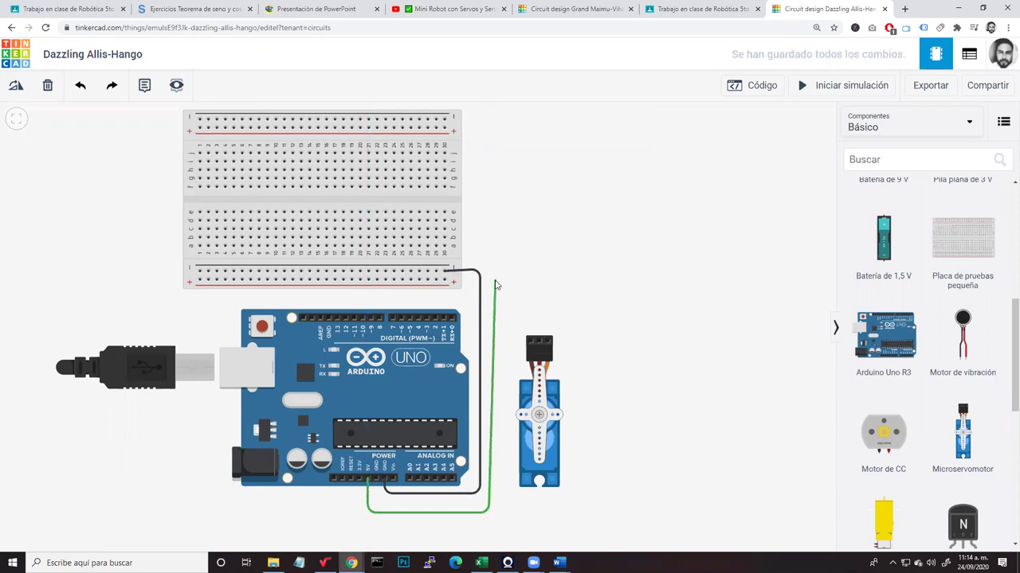
left_click(491, 282)
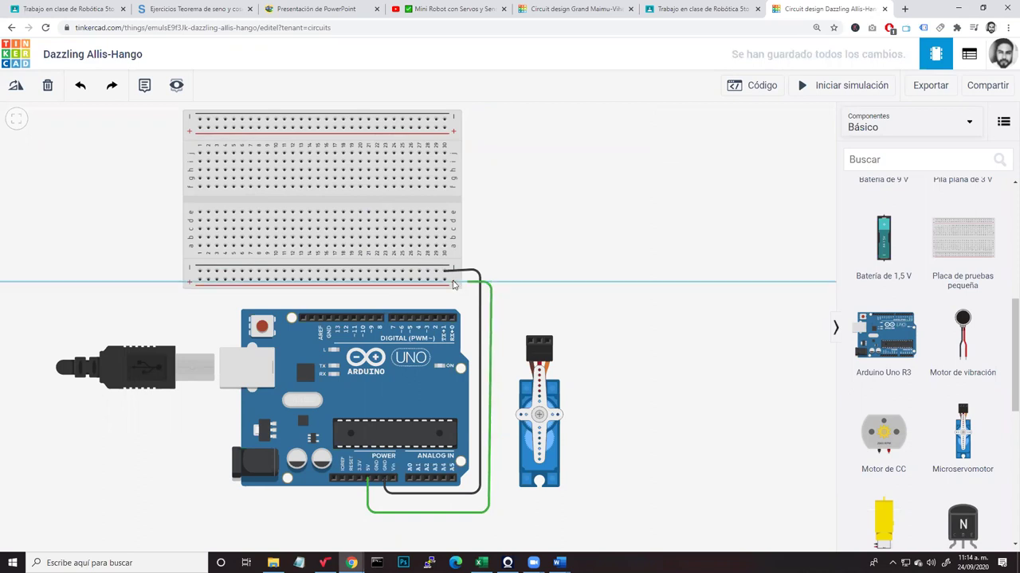
left_click(444, 279)
left_click(737, 145)
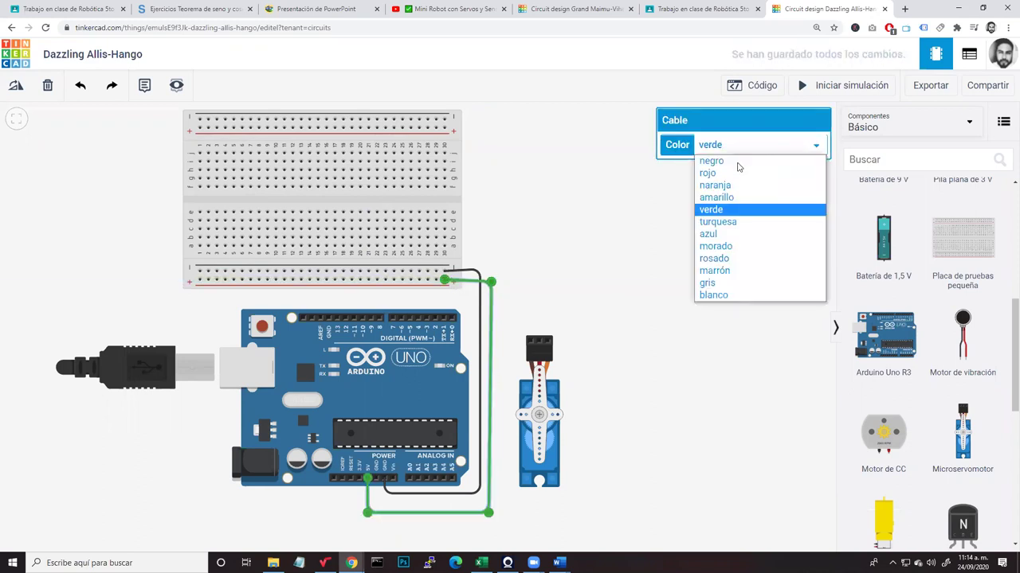
left_click(737, 171)
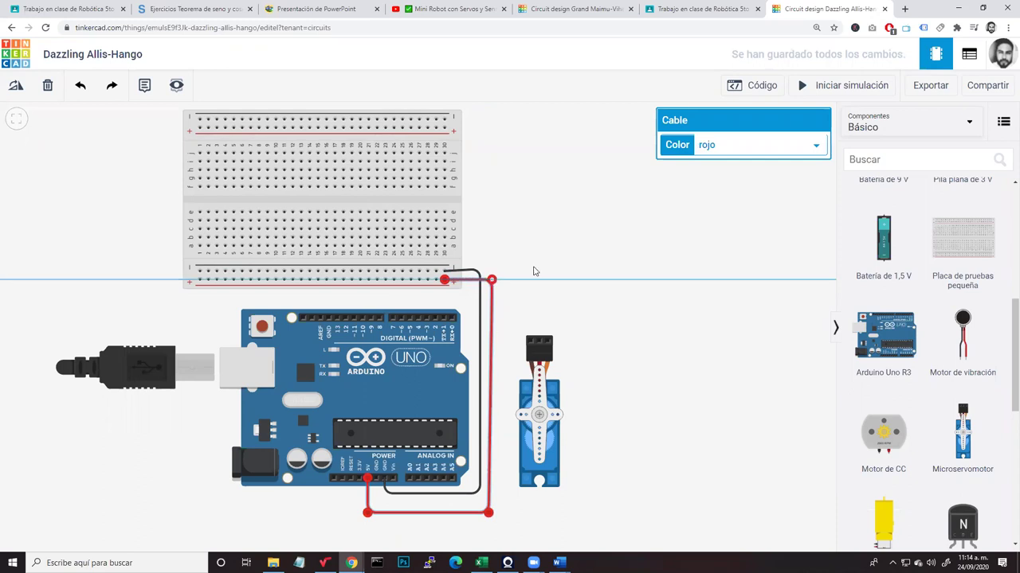
left_click(479, 271)
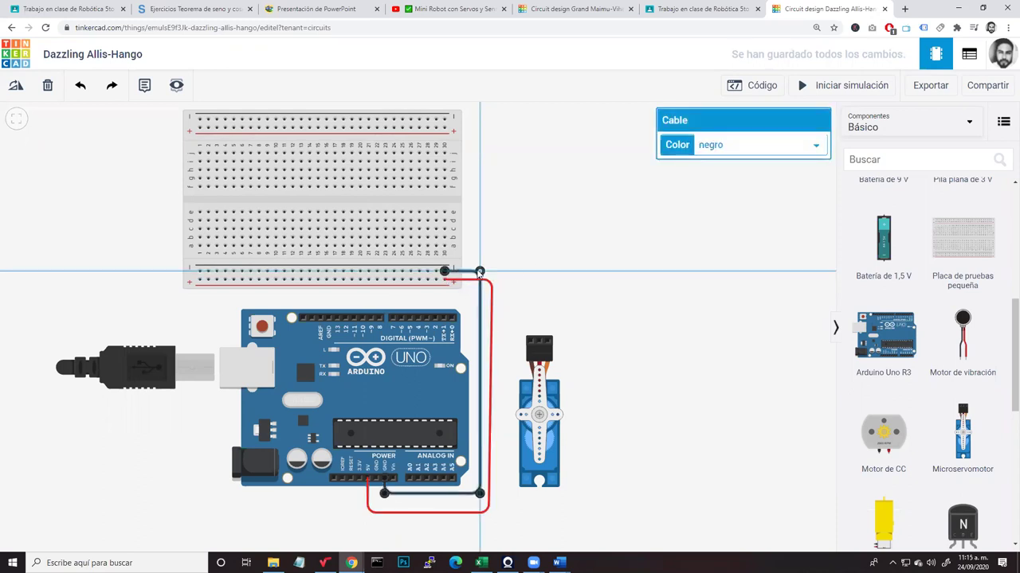
left_click(561, 283)
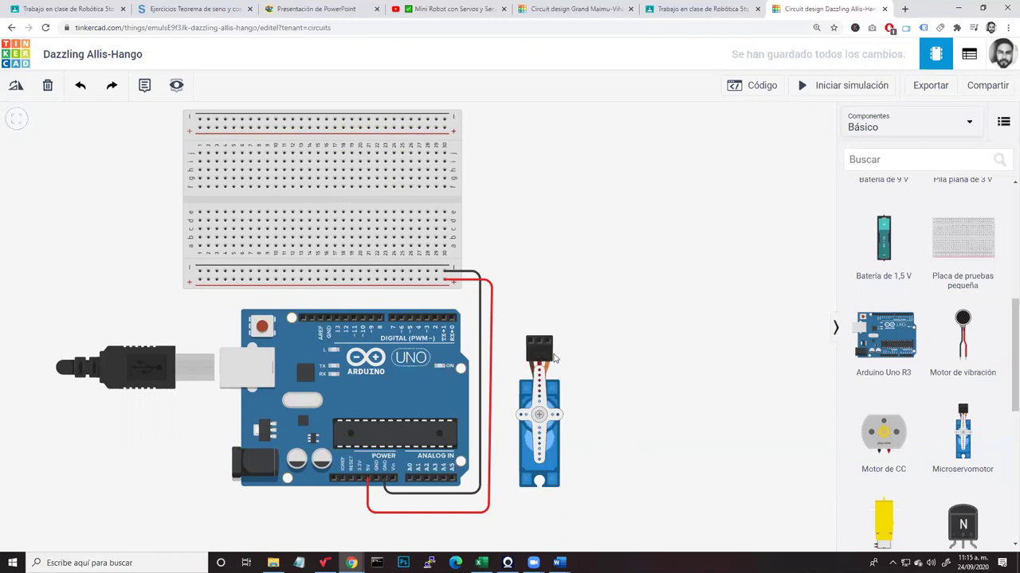
Wire the servo's leftmost ground pin to the breadboard's lower negative rail near column 24 with a bent wire coloured negro
scroll(566, 386, "up", 4)
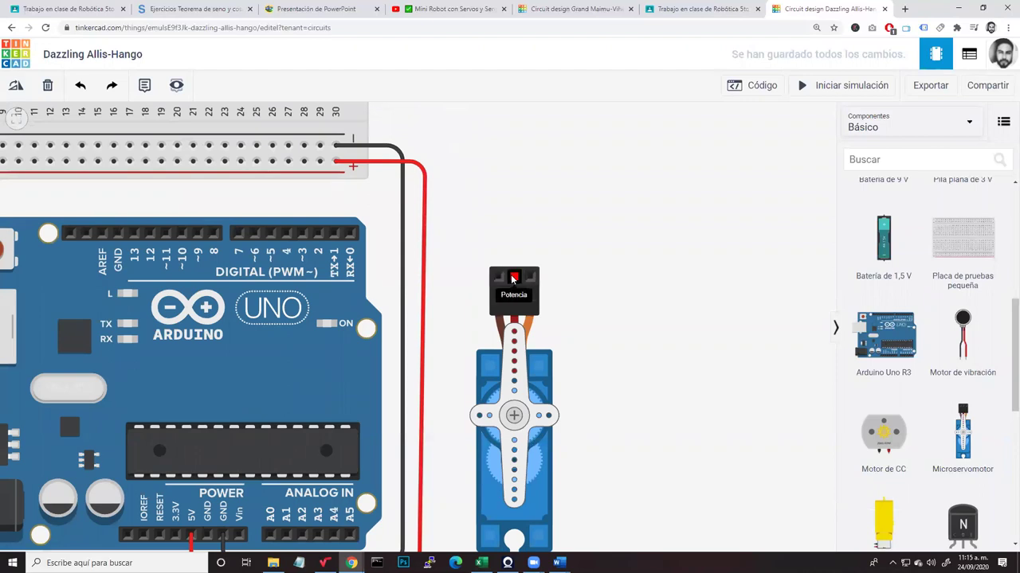
scroll(654, 405, "down", 3)
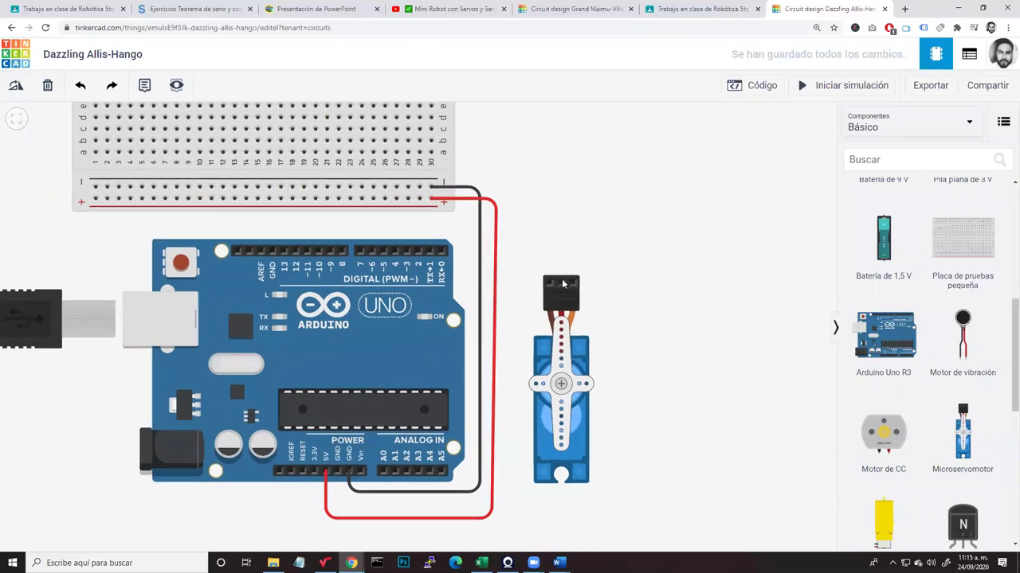
left_click(550, 279)
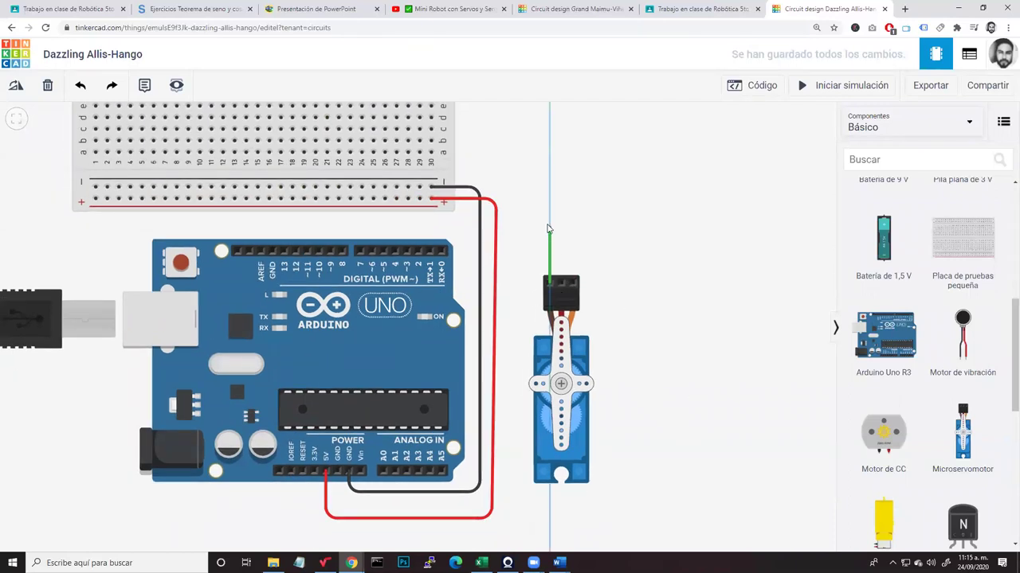
left_click(549, 225)
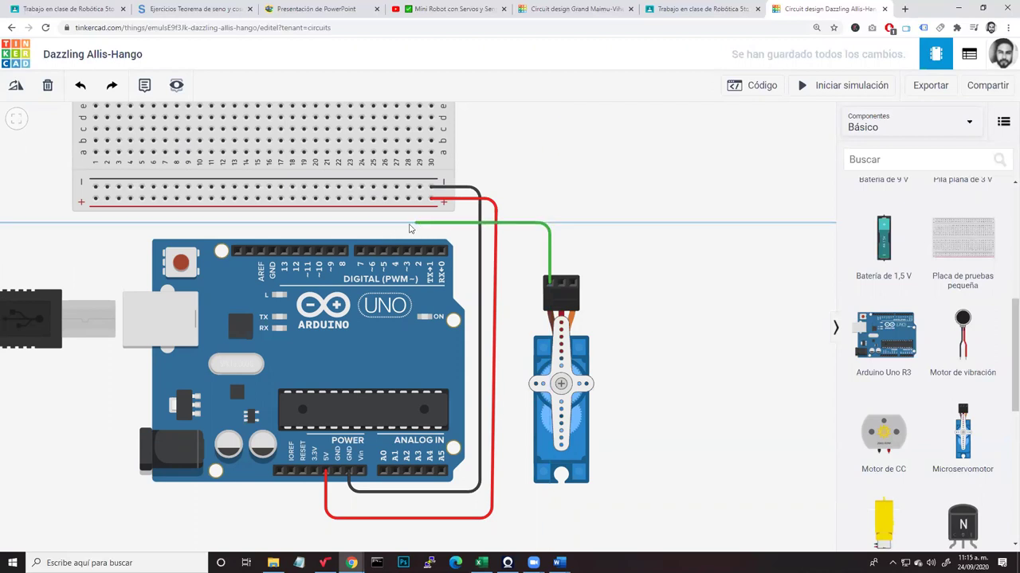
left_click(358, 227)
left_click(360, 191)
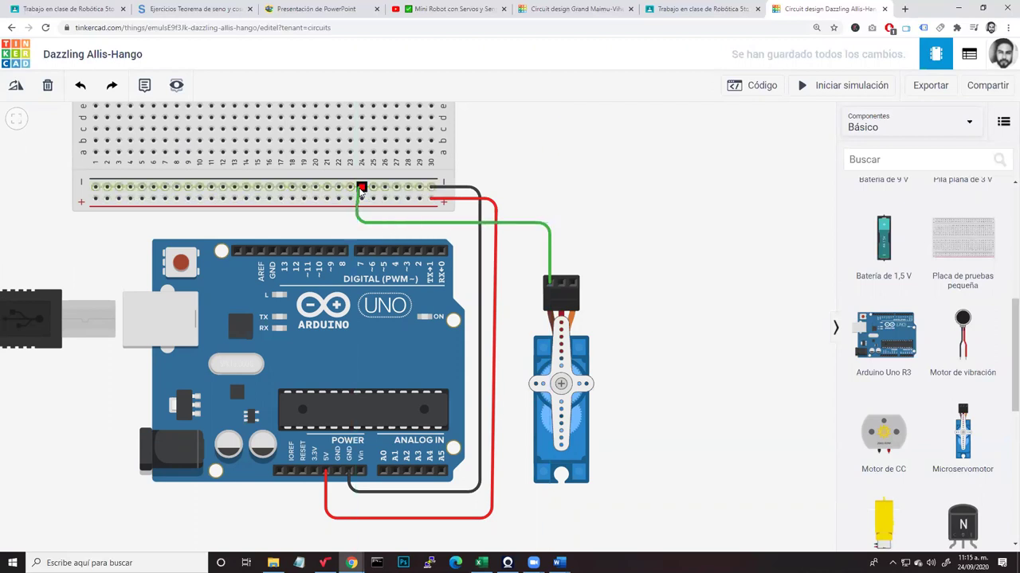
left_click(360, 227)
left_click_drag(360, 229, 362, 222)
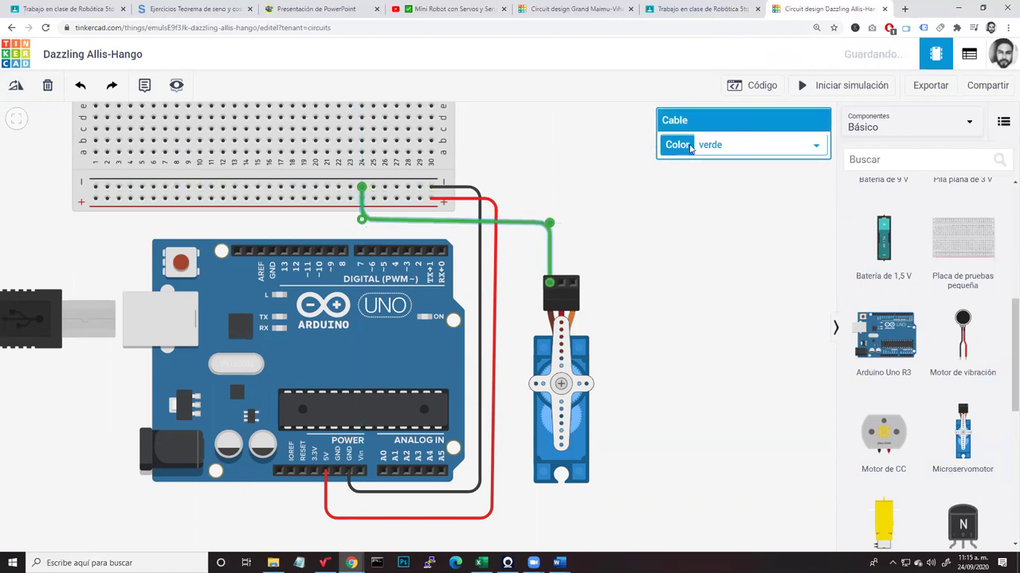
left_click(722, 151)
left_click(711, 161)
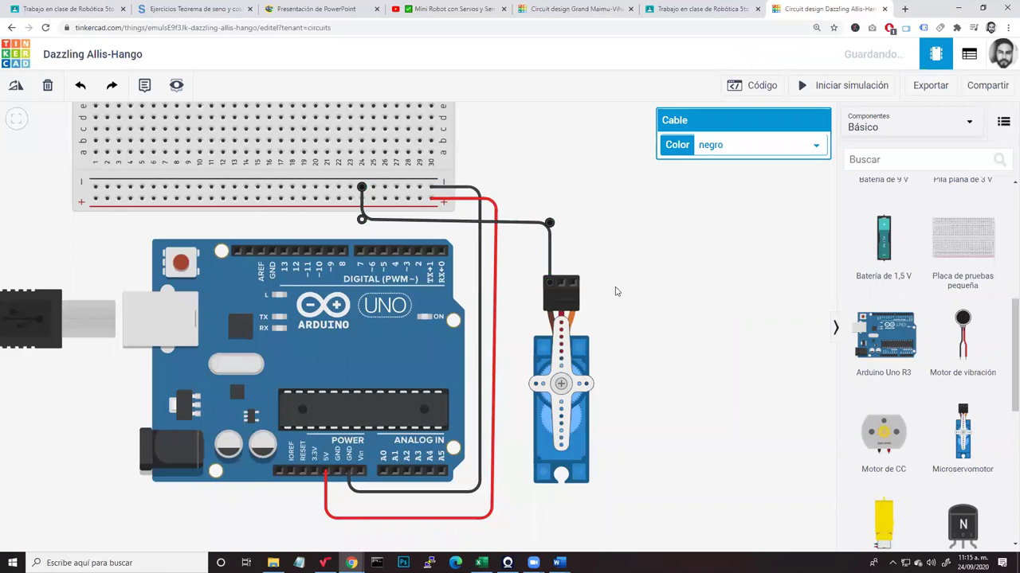
Wire the servo's middle power pin to the breadboard's lower positive rail near column 25 and colour the wire rojo
left_click(561, 284)
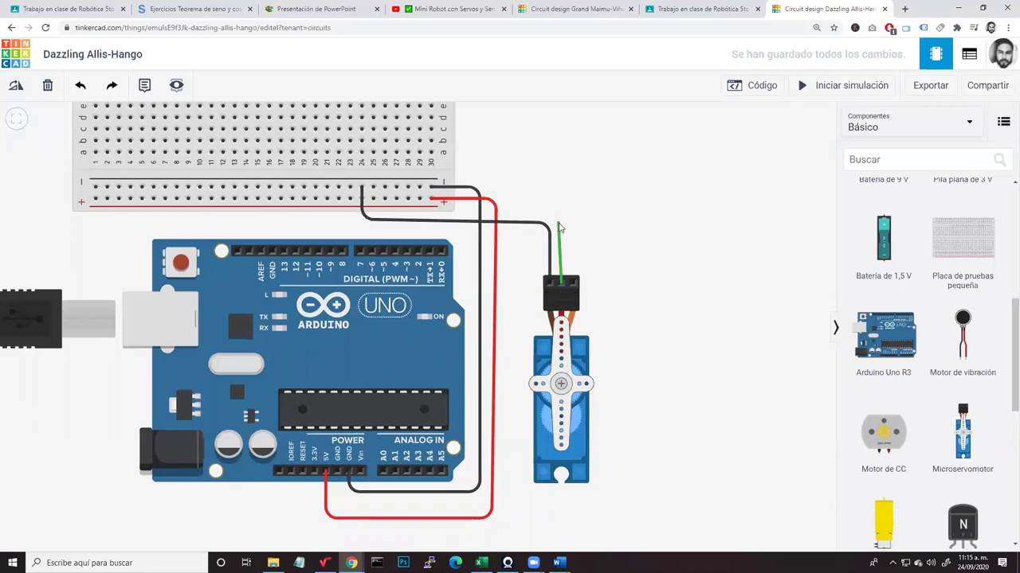
left_click(562, 216)
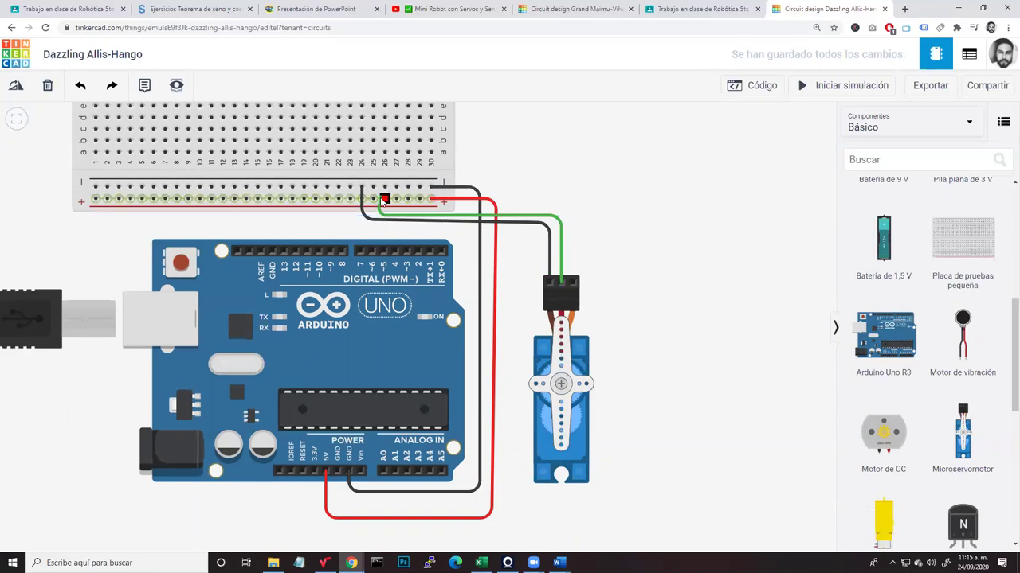
left_click(374, 197)
left_click(726, 146)
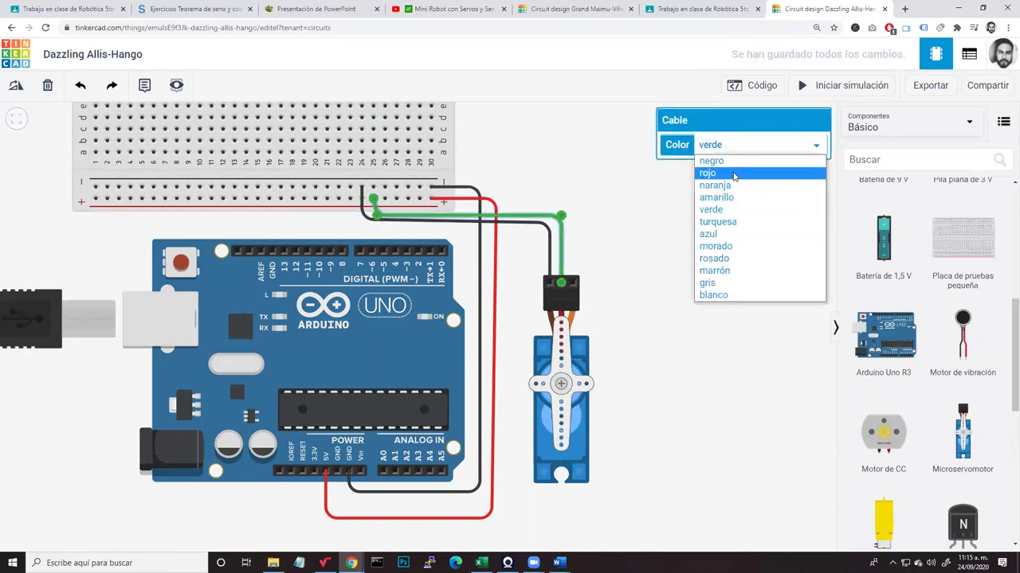
left_click(736, 174)
left_click(629, 331)
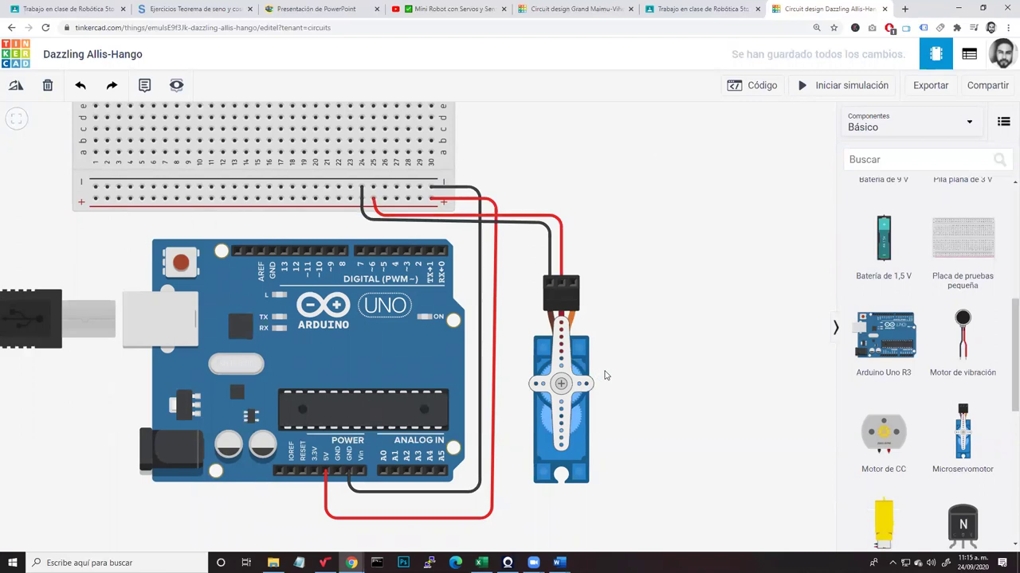
Wire the servo's rightmost signal pin to Arduino digital pin 9, straighten its corner and colour the wire turquesa
left_click(573, 283)
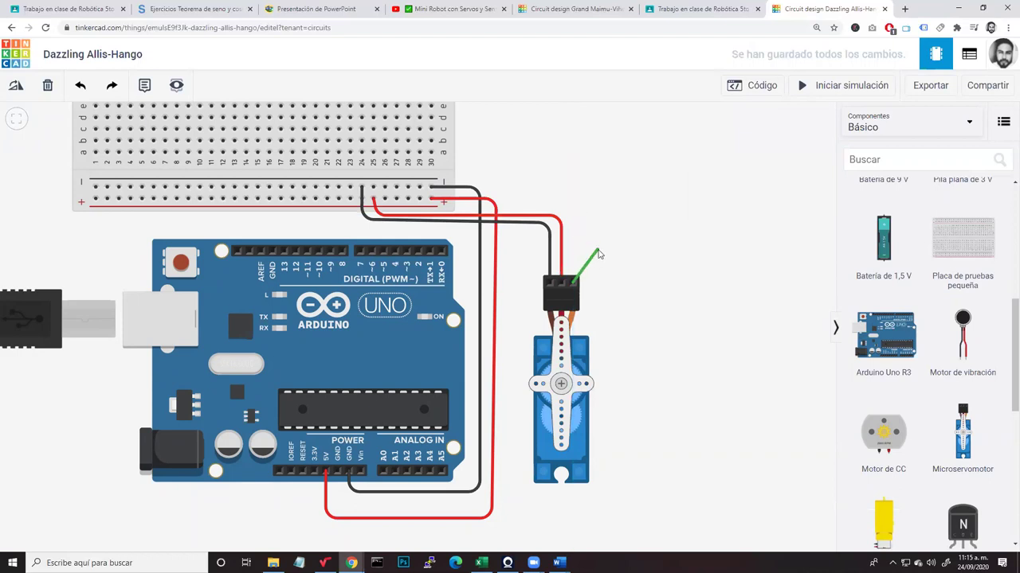
left_click(572, 228)
left_click(331, 232)
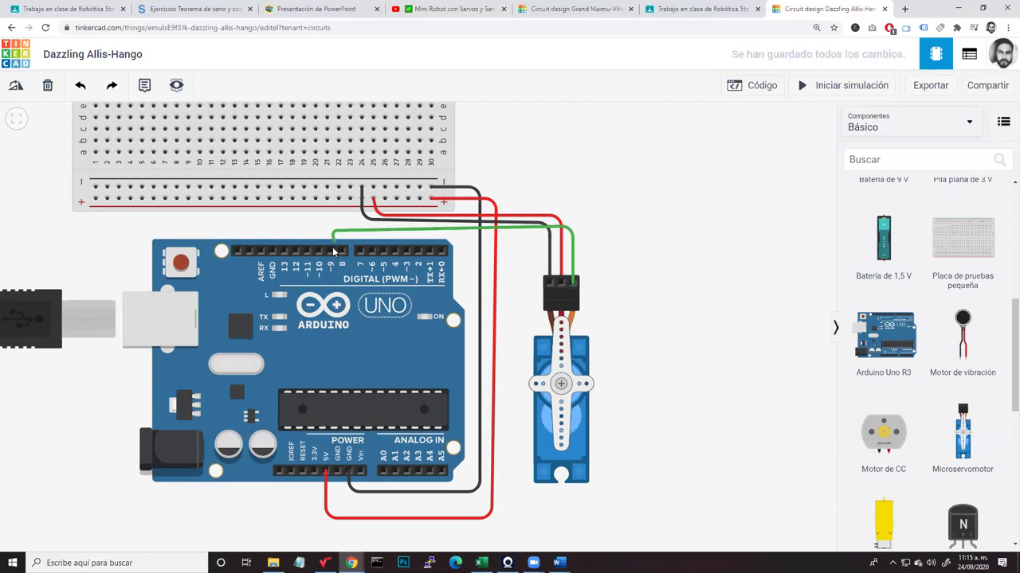
left_click_drag(574, 232, 576, 237)
left_click(715, 145)
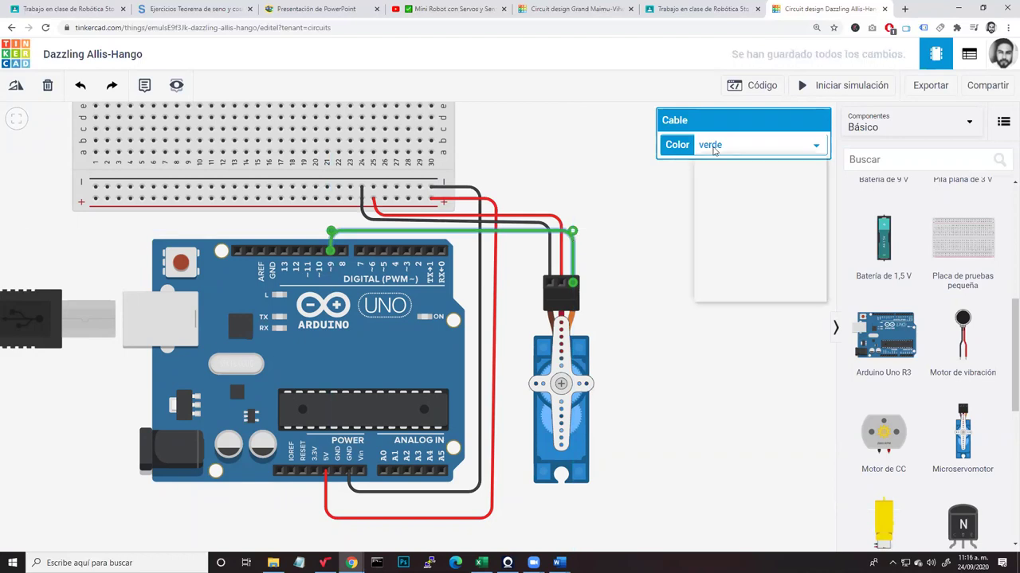
left_click(781, 222)
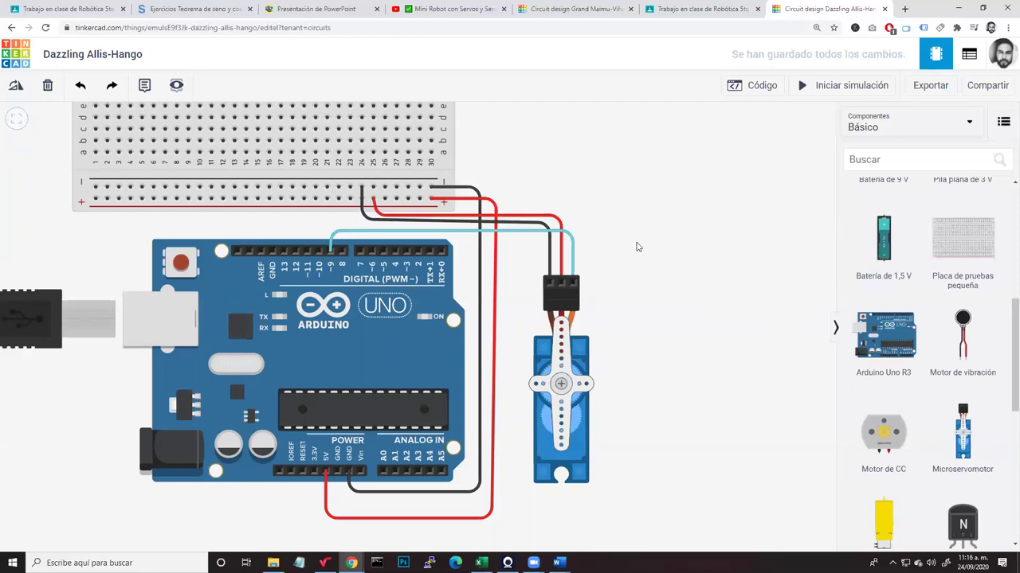
Change the colour of the servo's signal wire to naranja
left_click(570, 239)
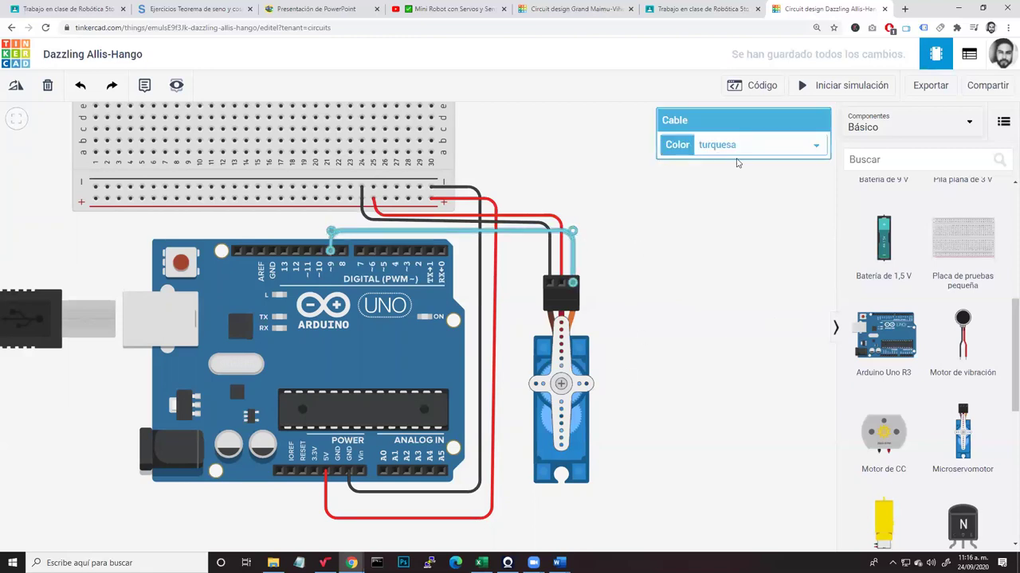
left_click(747, 150)
left_click(745, 186)
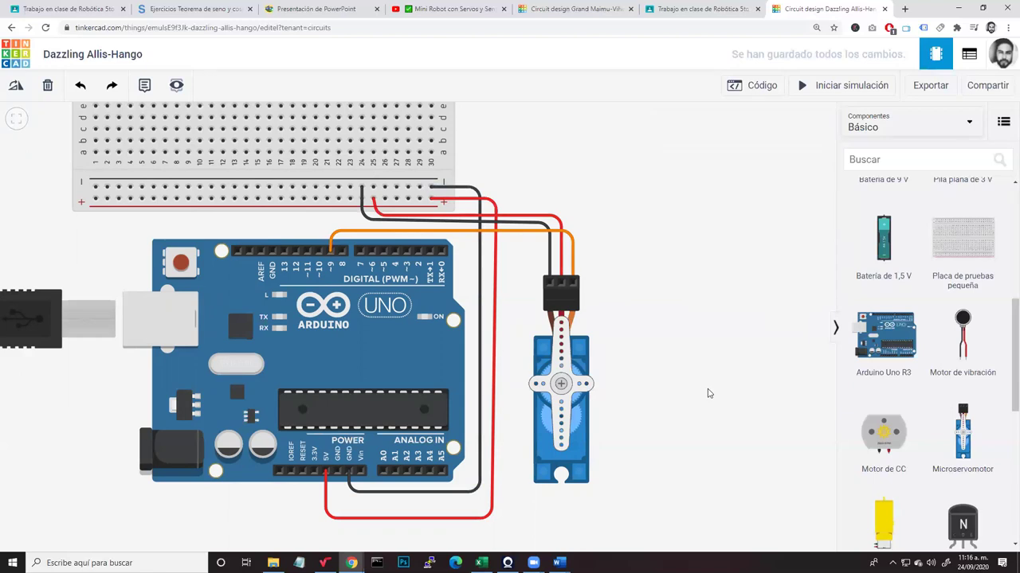
scroll(709, 394, "down", 3)
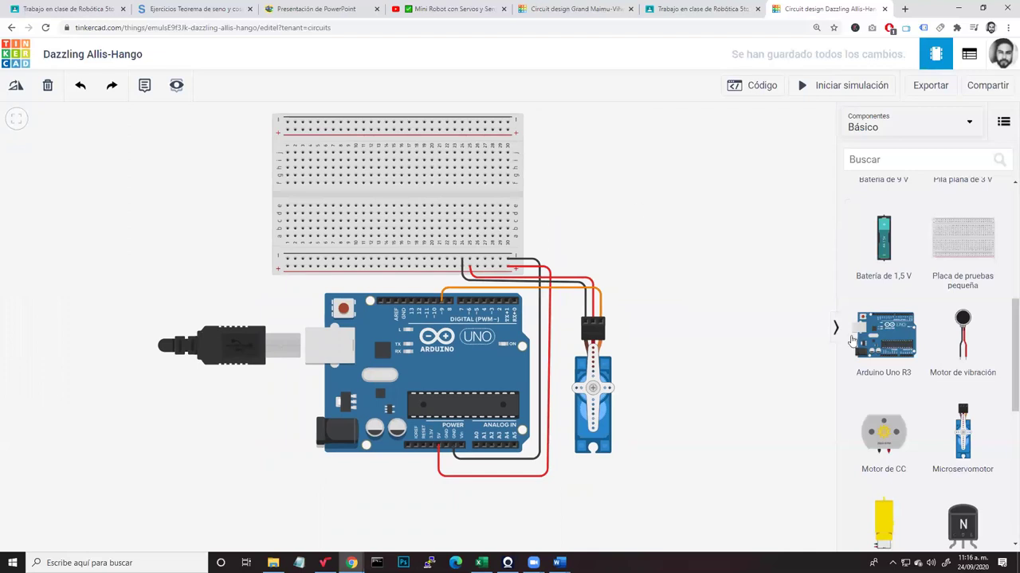
scroll(981, 439, "down", 4)
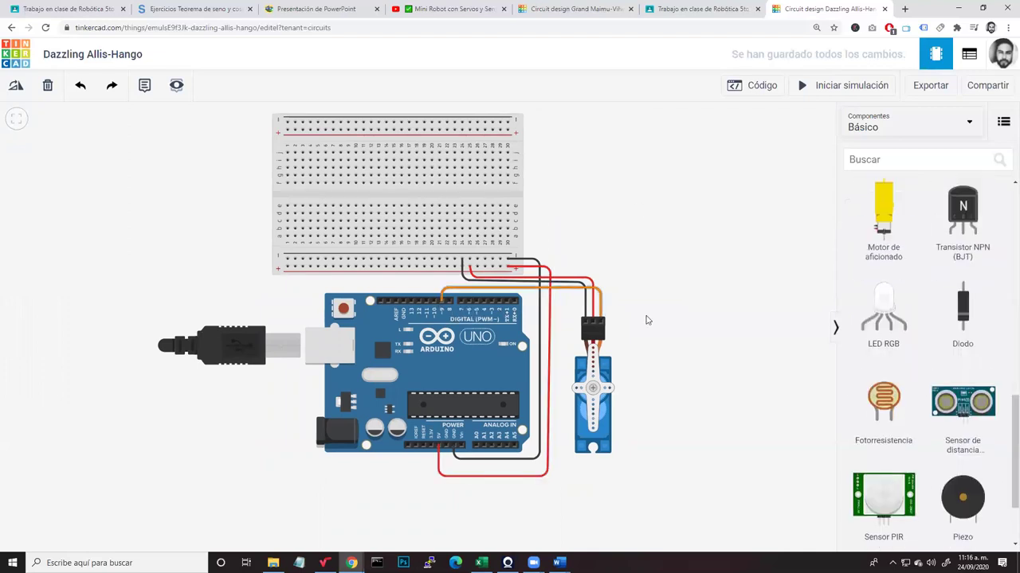
Place a potentiometer on the lower half of the breadboard with its three pins in columns 18 to 20
scroll(939, 434, "down", 2)
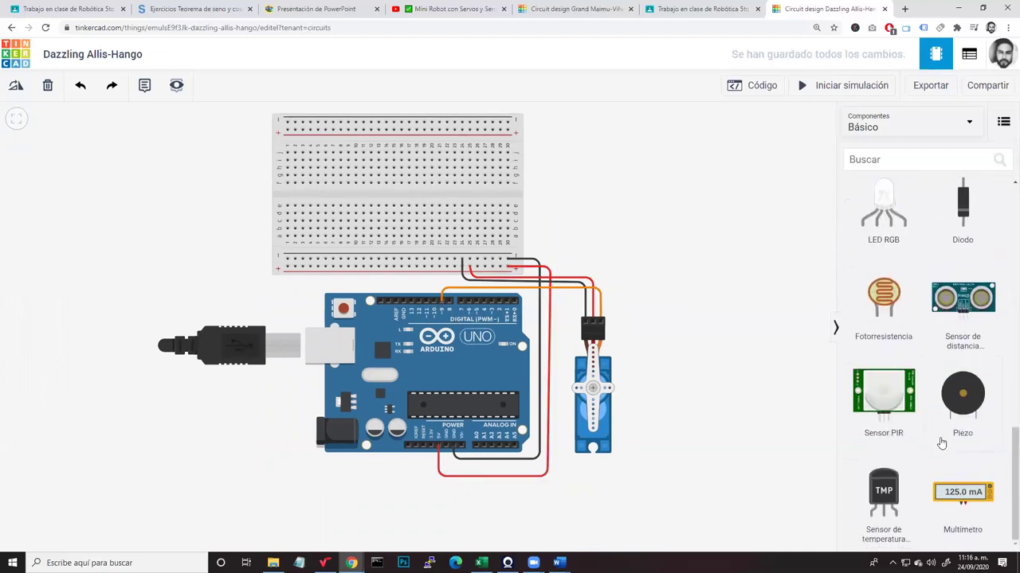
scroll(940, 437, "up", 8)
scroll(940, 443, "down", 3)
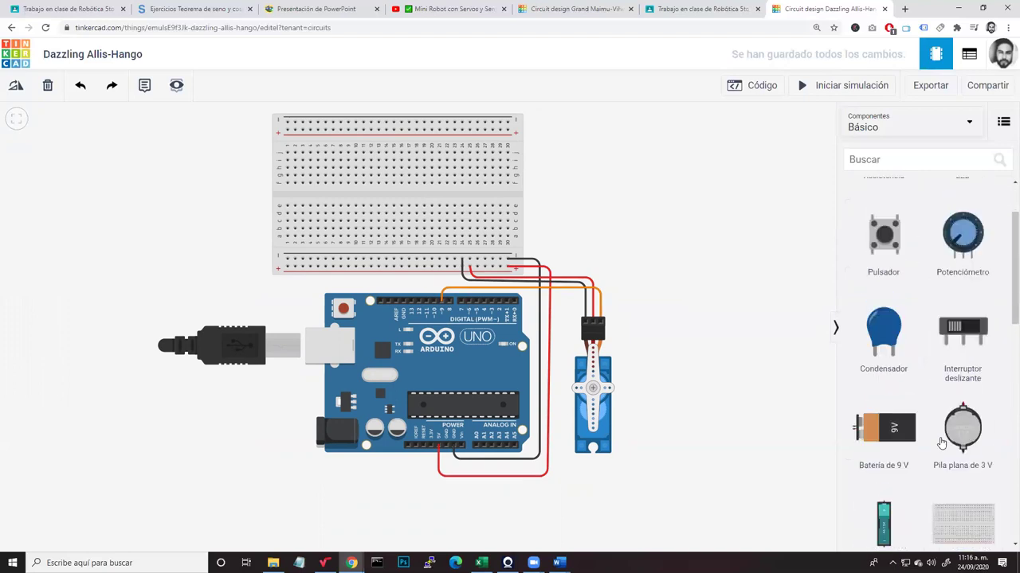
scroll(940, 443, "up", 3)
left_click_drag(966, 338, 423, 232)
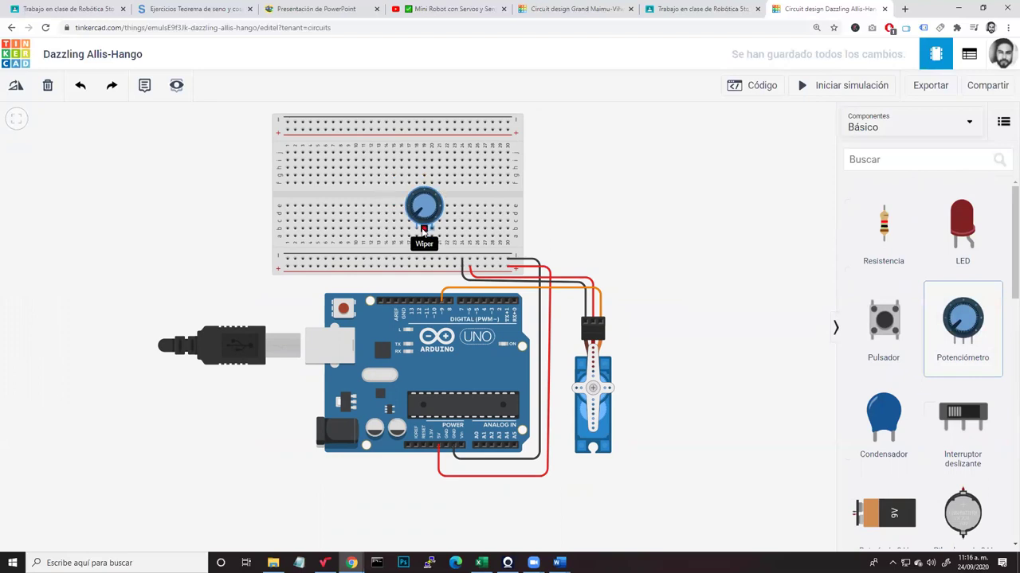
left_click(728, 275)
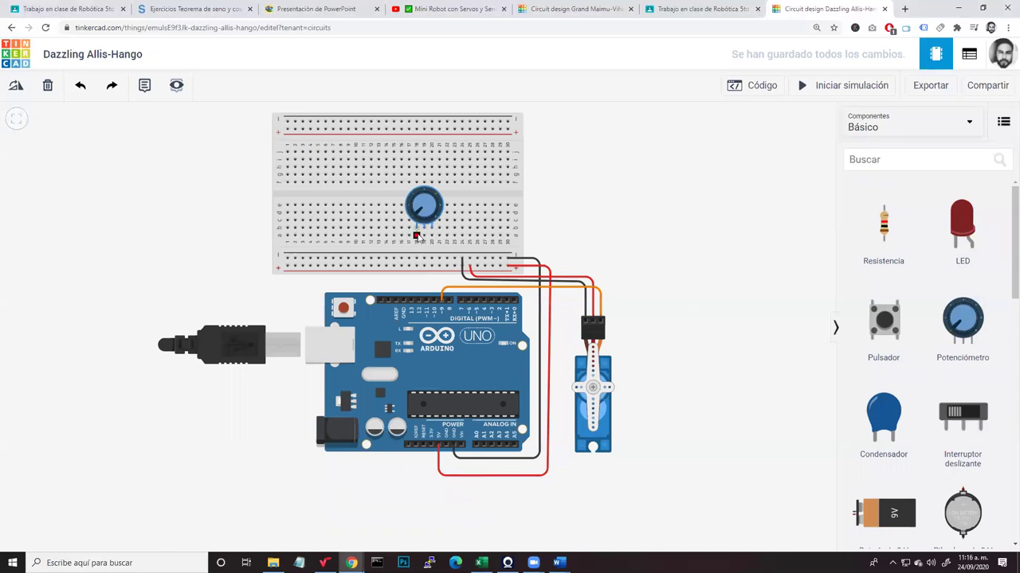
Wire the potentiometer's left terminal at column 18 to the breadboard's lower negative rail and colour the wire negro
left_click(415, 256)
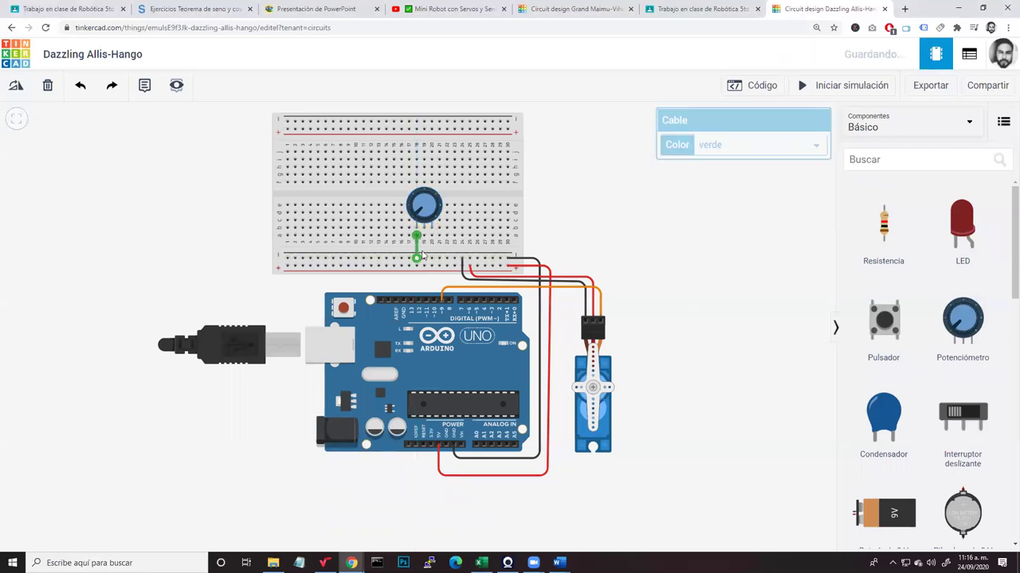
left_click(764, 145)
left_click(763, 161)
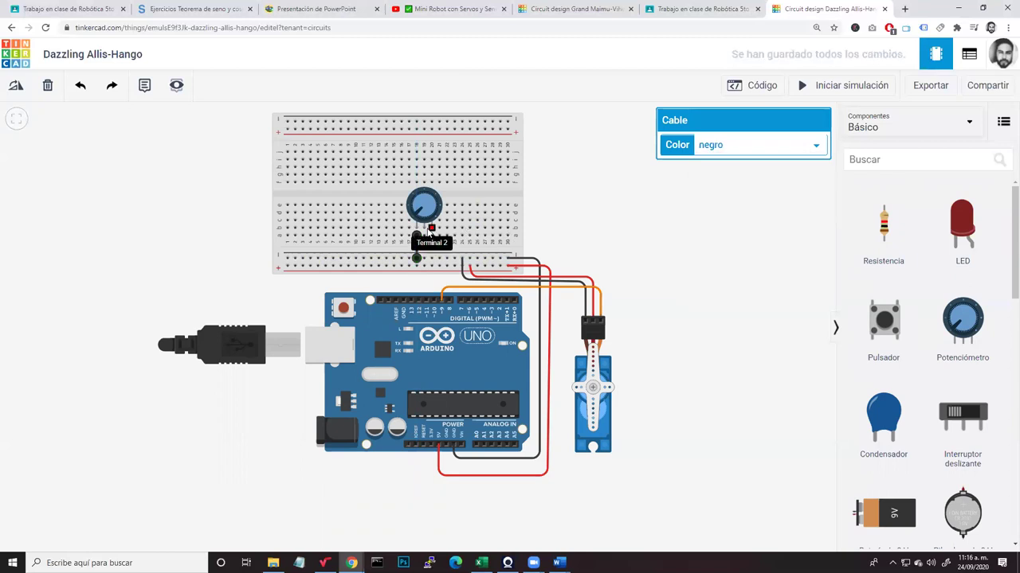
Wire the potentiometer's Terminal 2 straight down to the breadboard's lower positive rail and colour the wire rojo
left_click(431, 230)
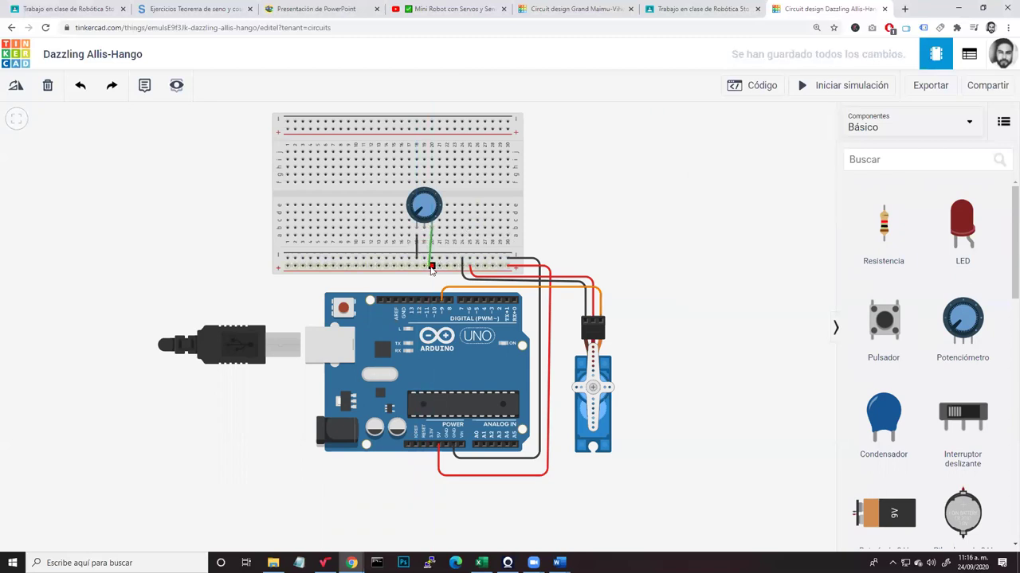
left_click(431, 267)
left_click(735, 151)
left_click(724, 170)
left_click(690, 250)
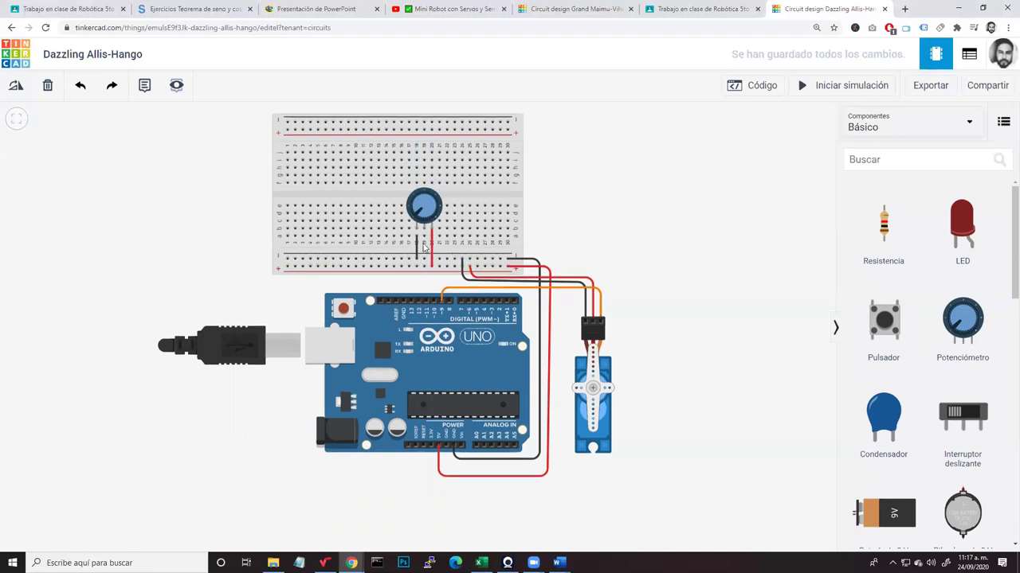
Wire the potentiometer's wiper column to Arduino analog pin A0, routing the wire around the far side of the servo
left_click(425, 237)
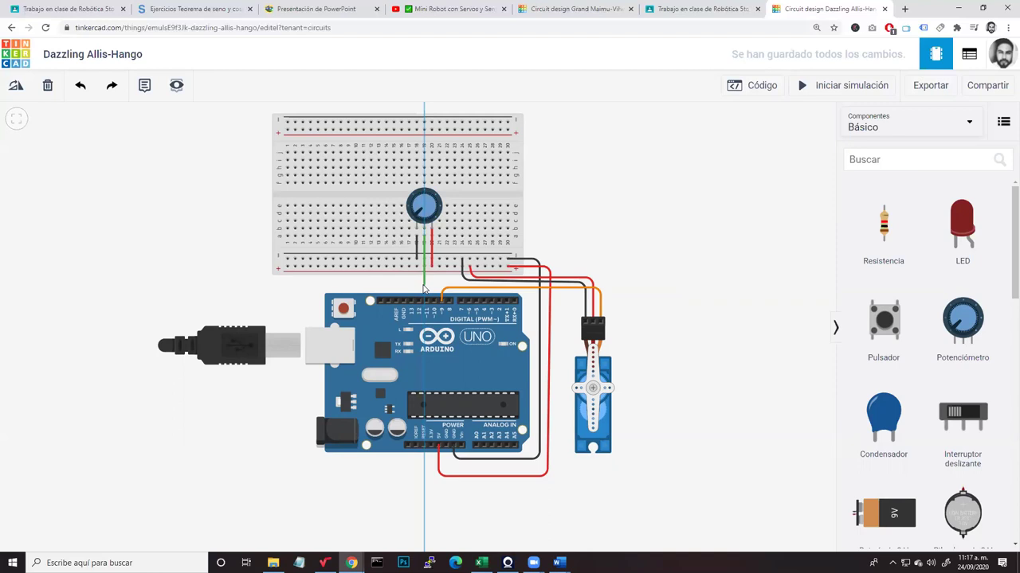
left_click(424, 285)
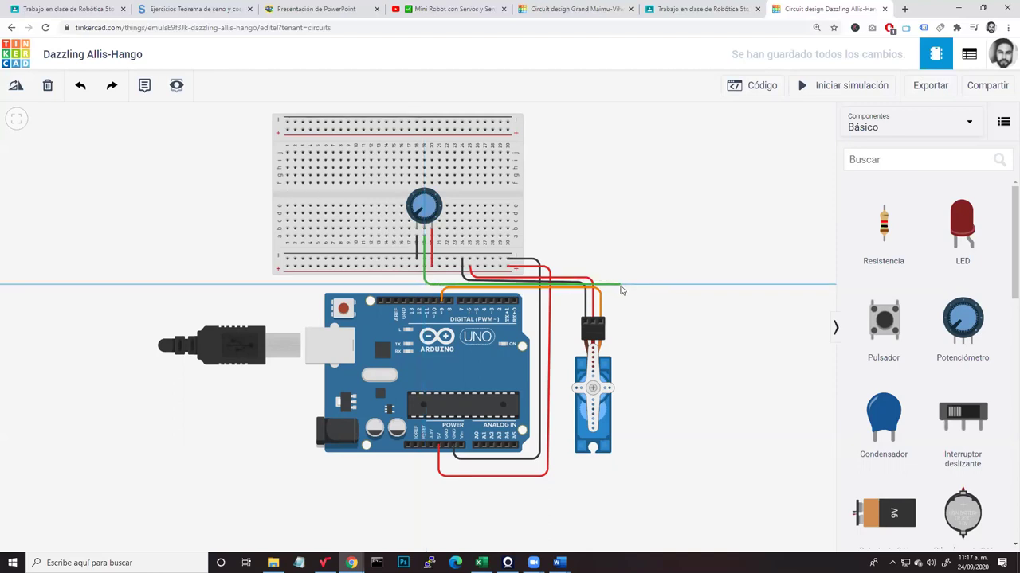
left_click(621, 310)
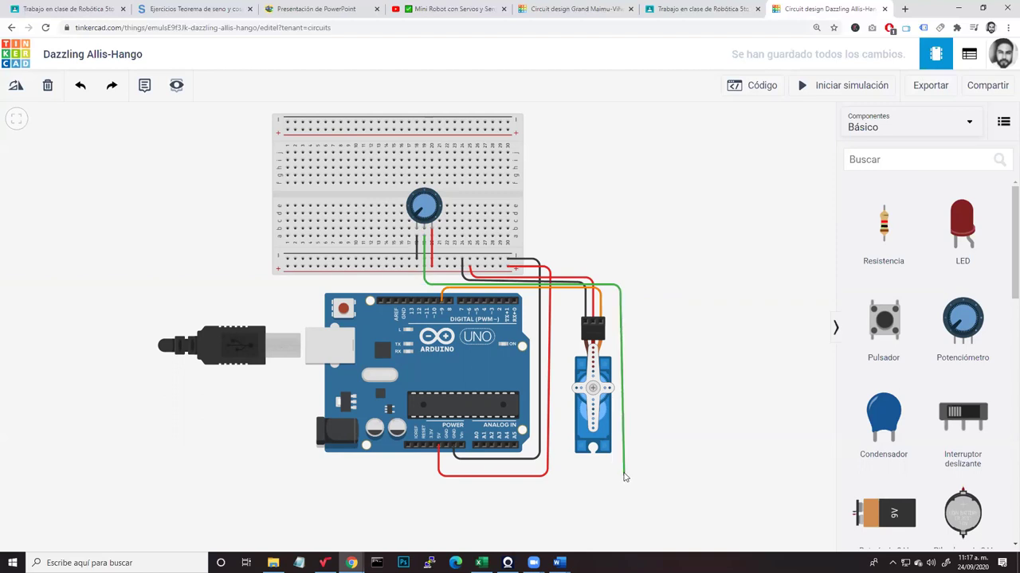
left_click(622, 470)
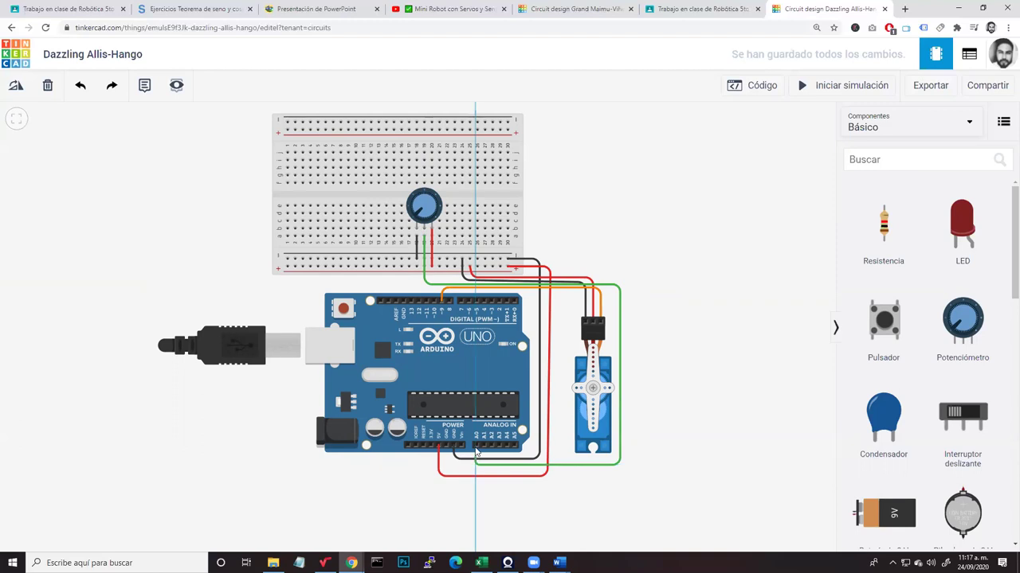
left_click(476, 462)
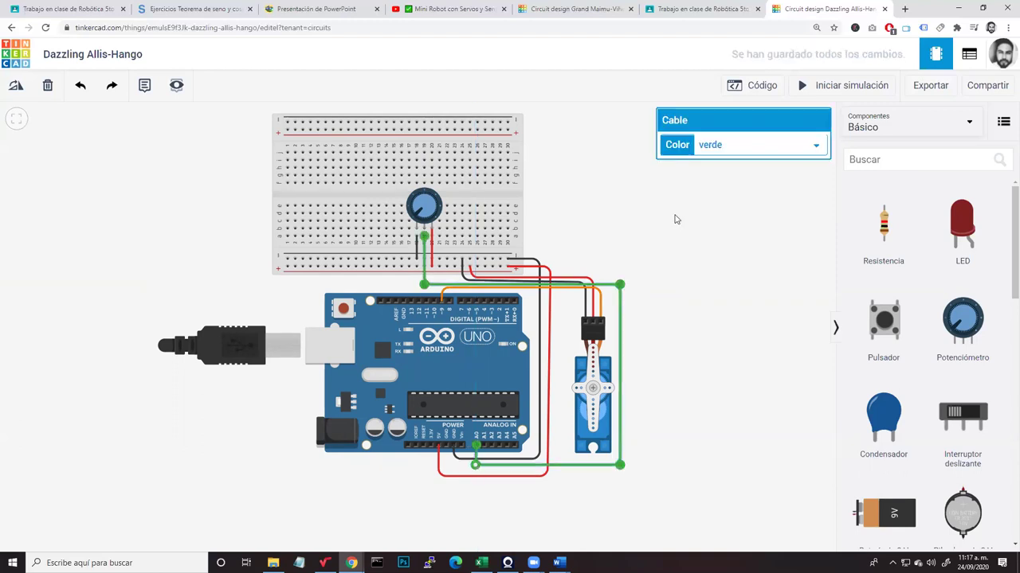
Change the colour of the potentiometer's wiper wire to rojo
left_click(757, 148)
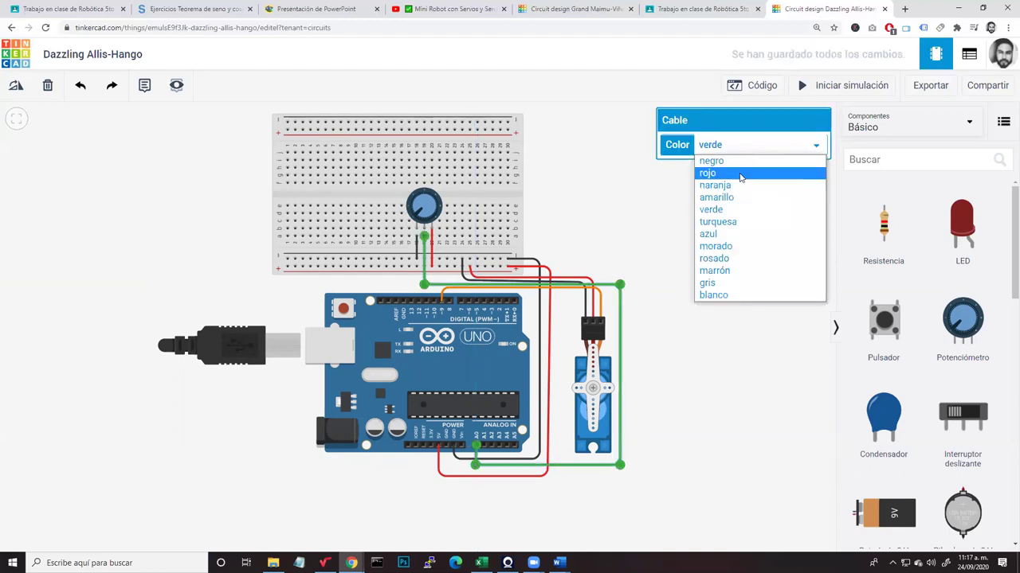
left_click(760, 171)
left_click(740, 164)
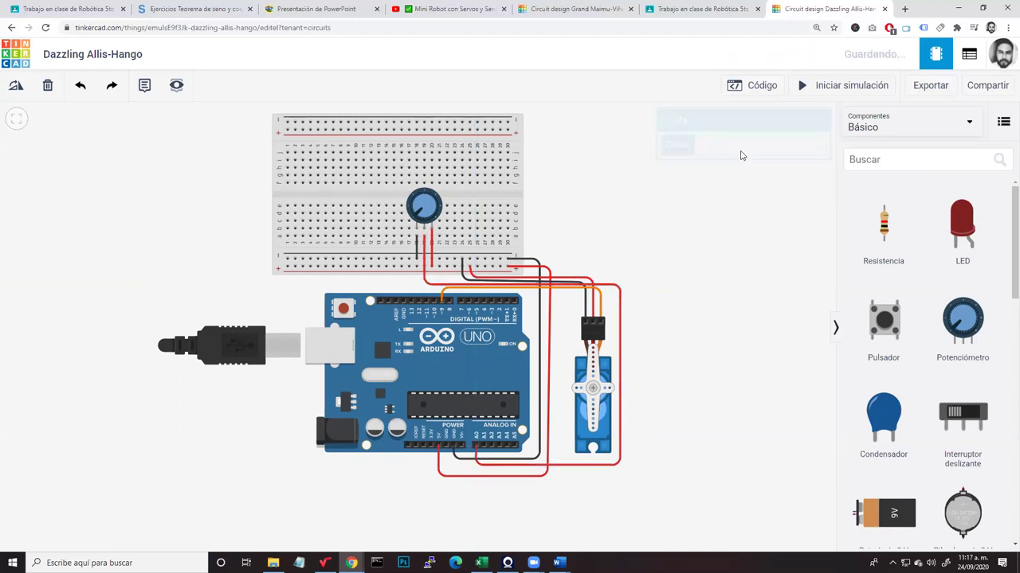
Restore the colour of the potentiometer's wiper wire to verde
left_click(425, 241)
left_click(427, 248)
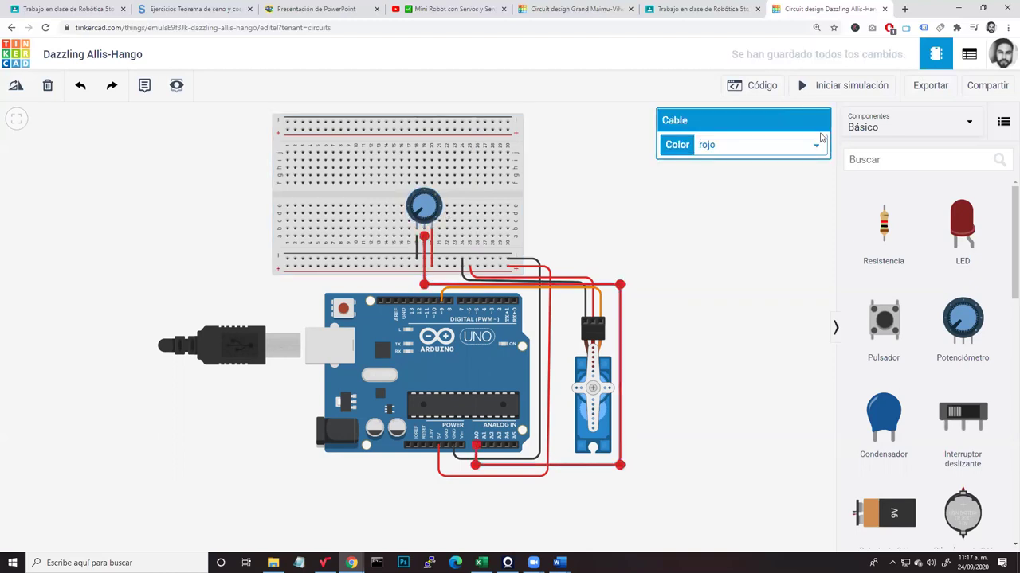
left_click(766, 146)
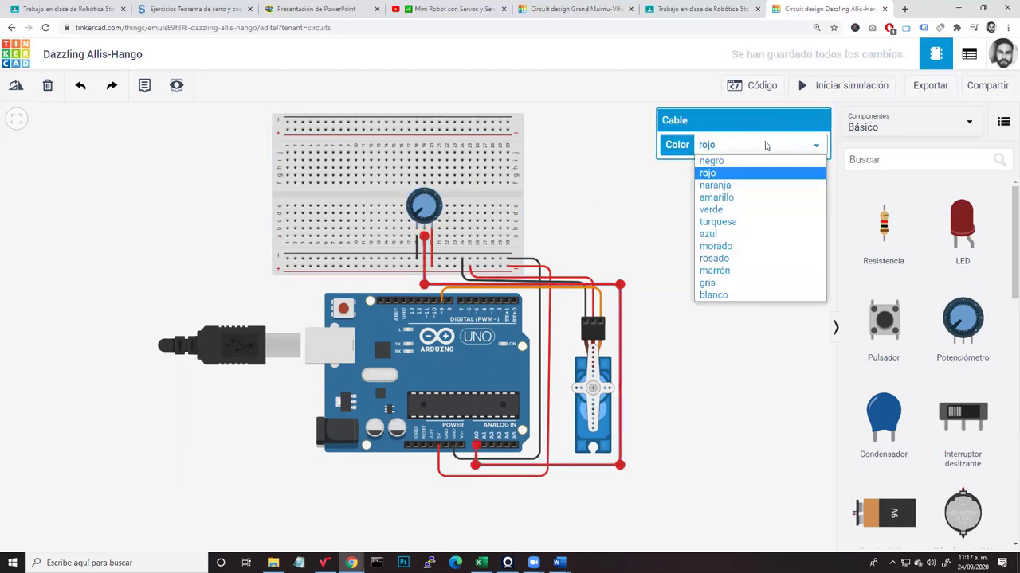
left_click(763, 209)
left_click(718, 275)
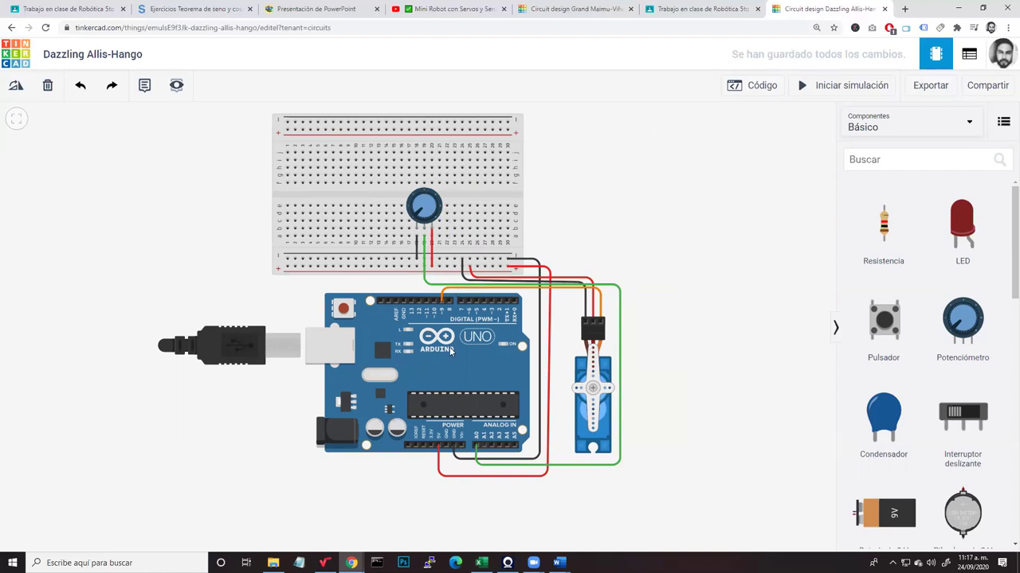
Open the Arduino's code editor and switch it from blocks to Texto mode
left_click_drag(716, 425, 653, 432)
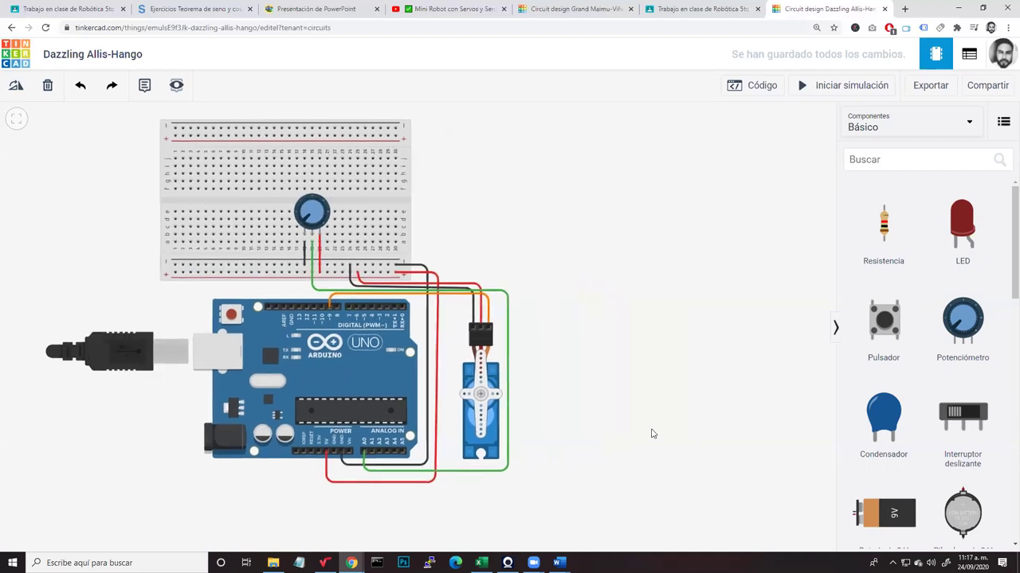
left_click(754, 89)
left_click(757, 118)
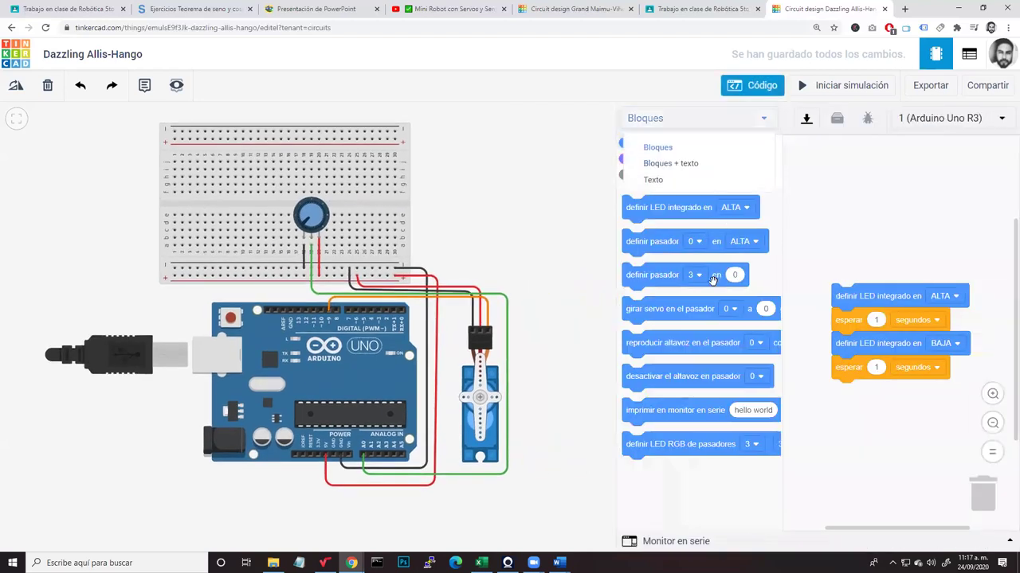
left_click(671, 184)
left_click(527, 187)
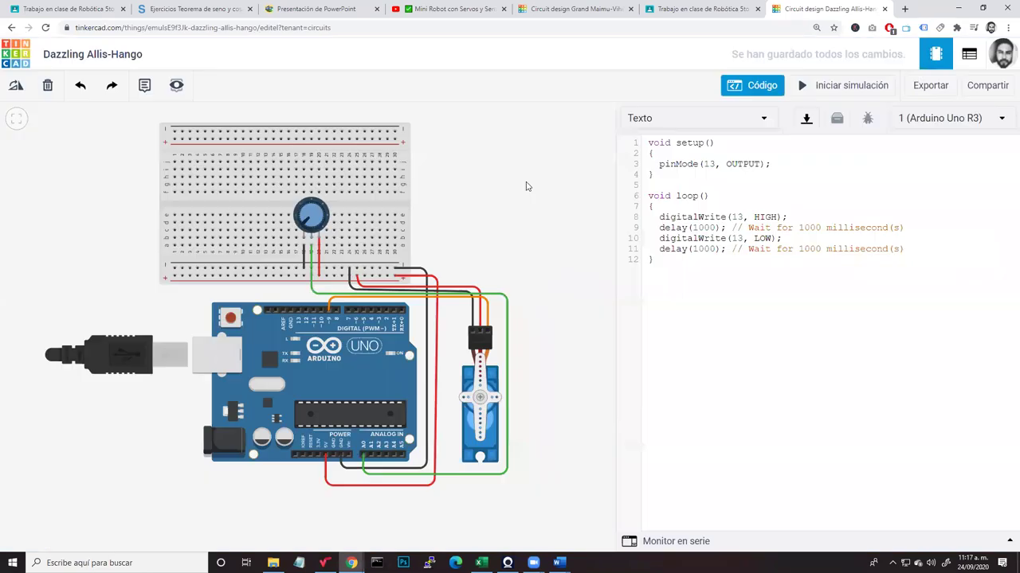
Delete the default statements inside setup and loop, and insert three blank lines above void setup()
left_click_drag(906, 249, 661, 218)
key("BackSpace")
left_click_drag(773, 164, 659, 164)
key("BackSpace")
left_click(648, 144)
key("Return")
key("Return")
key("Return")
left_click(670, 144)
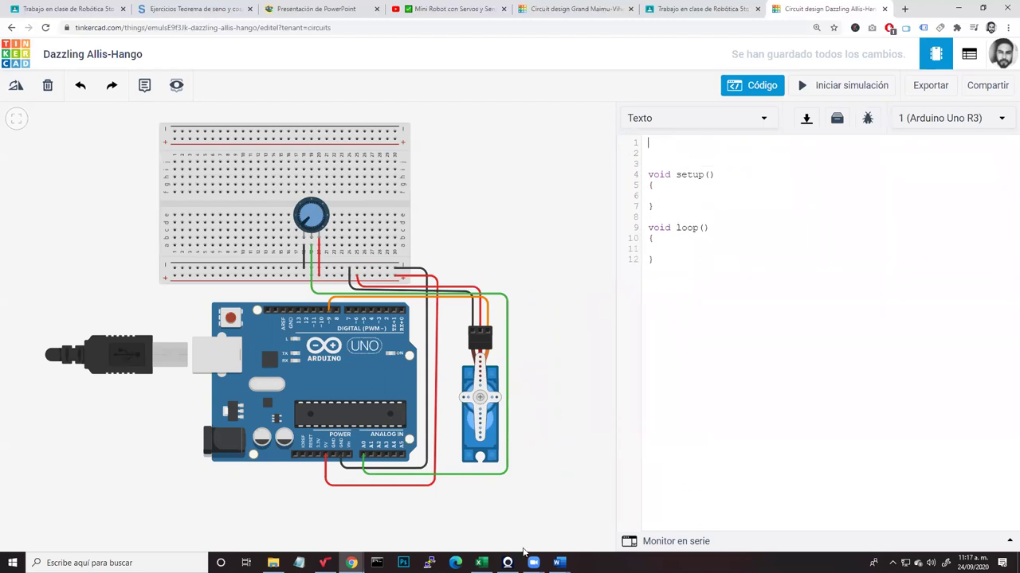
Switch to the robot-arduino-05.pdf presentation and examine the slide on including the Servo library
left_click(319, 8)
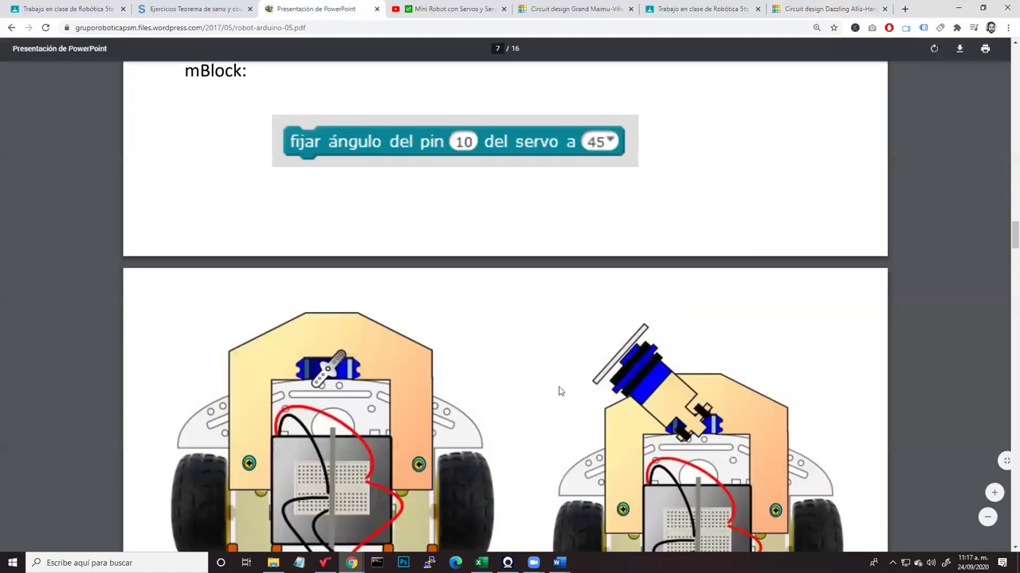
scroll(565, 383, "up", 5)
scroll(559, 391, "up", 10)
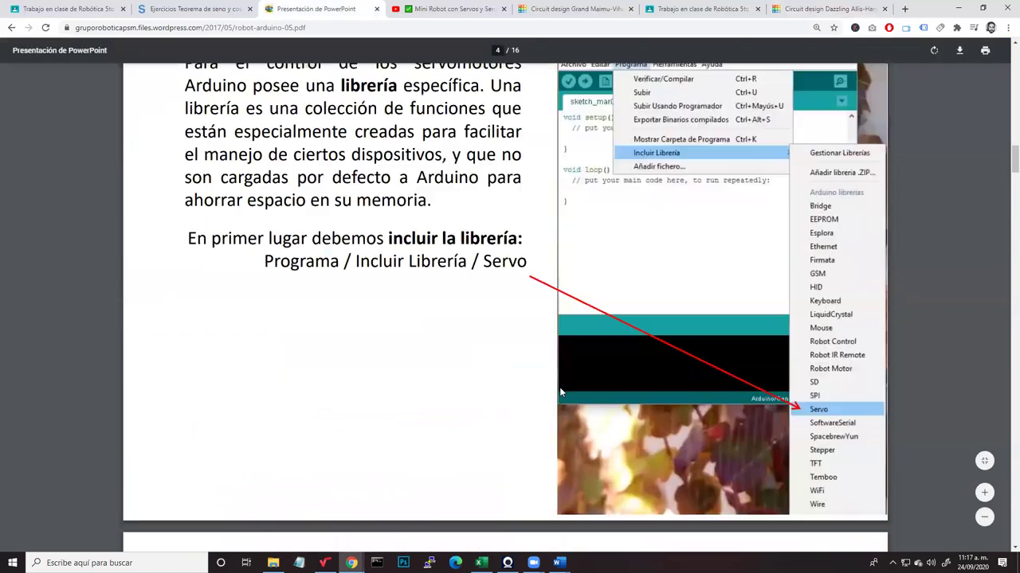
left_click_drag(747, 276, 495, 279)
left_click(645, 281)
double_click(645, 281)
left_click(726, 278)
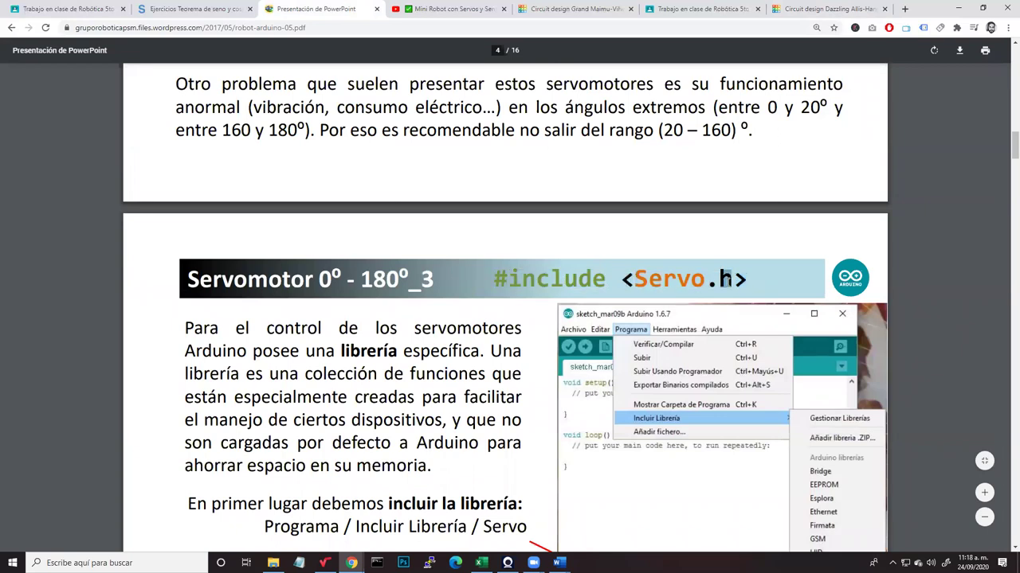
scroll(469, 381, "down", 2)
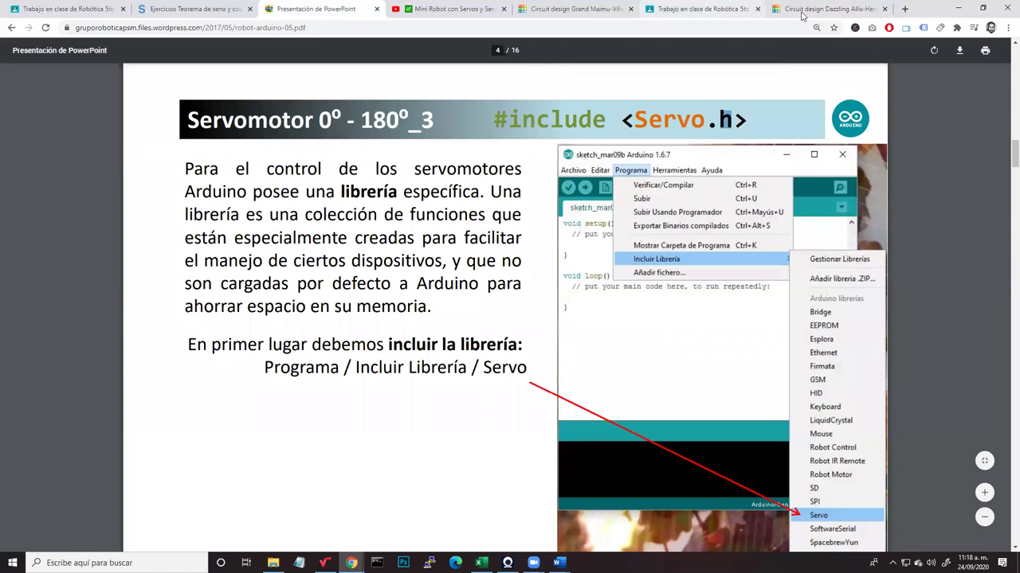
Return to the Tinkercad circuit and add #include <Servo.h> on the sketch's first line, followed by a blank line
left_click(805, 13)
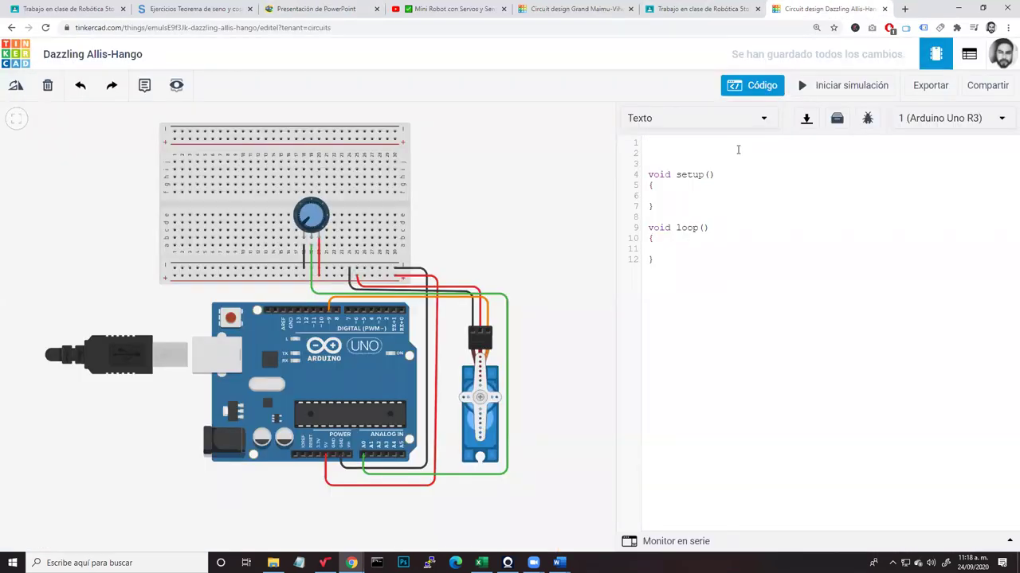
type("#include <Servo.h>")
key("Return")
key("Return")
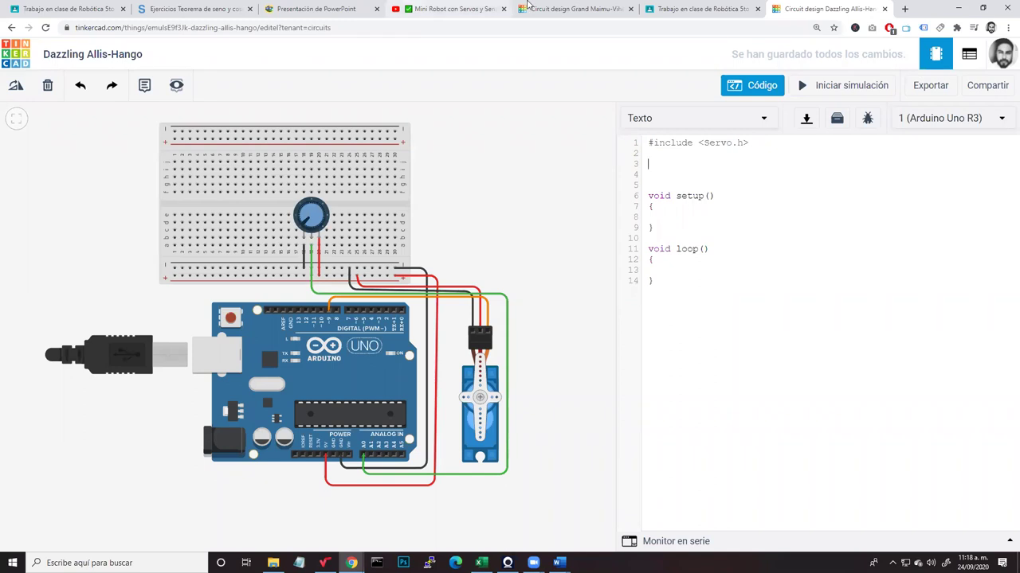
Switch to the PDF presentation and examine the slide on declaring a servo with a name
left_click(321, 11)
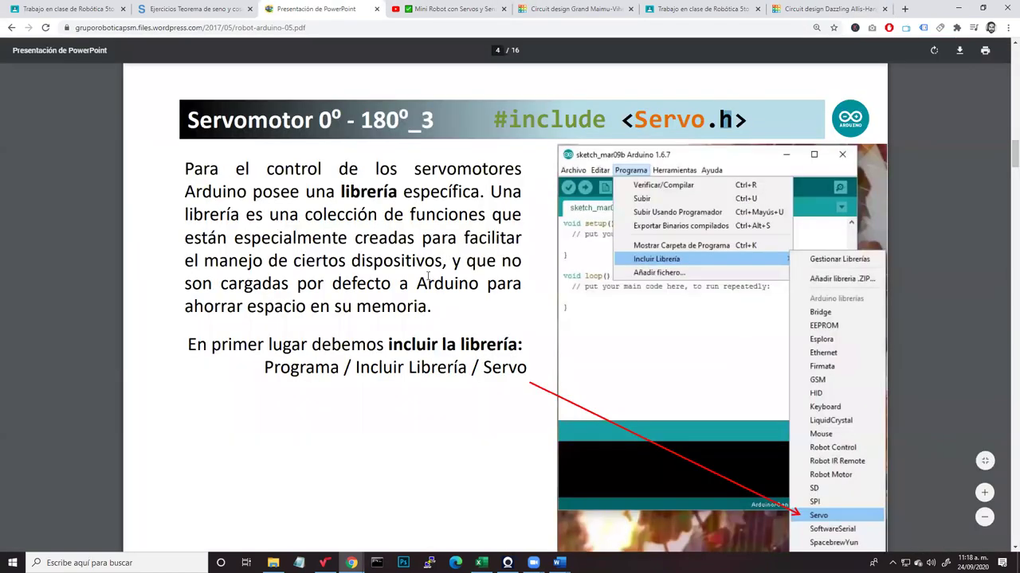
scroll(427, 276, "down", 6)
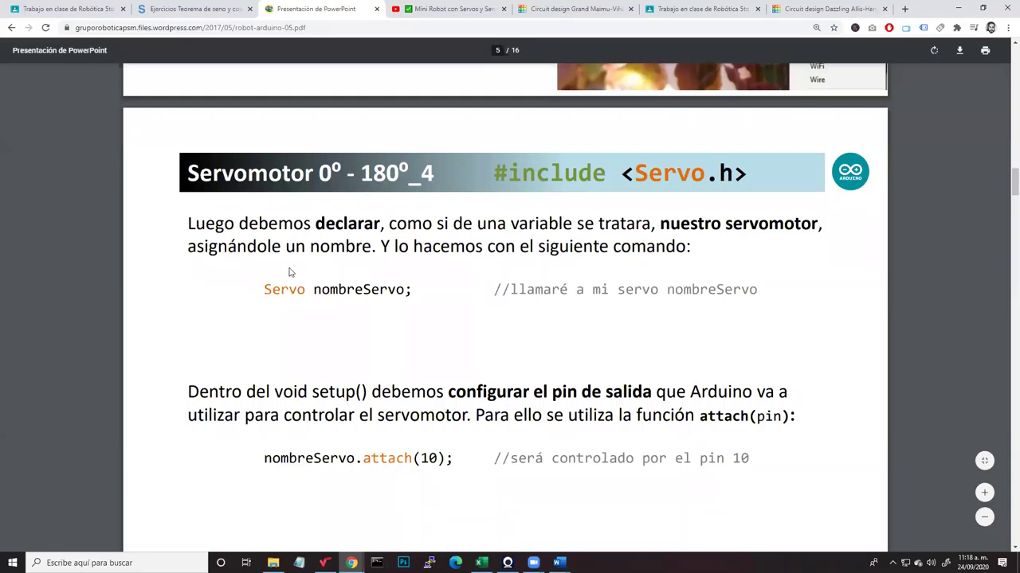
left_click_drag(296, 249, 432, 249)
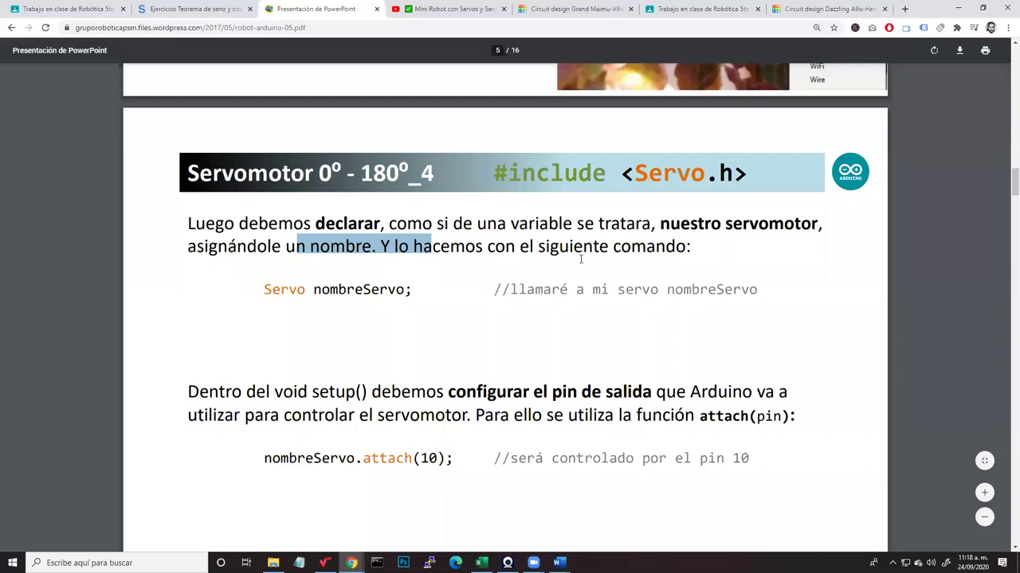
left_click_drag(264, 290, 405, 290)
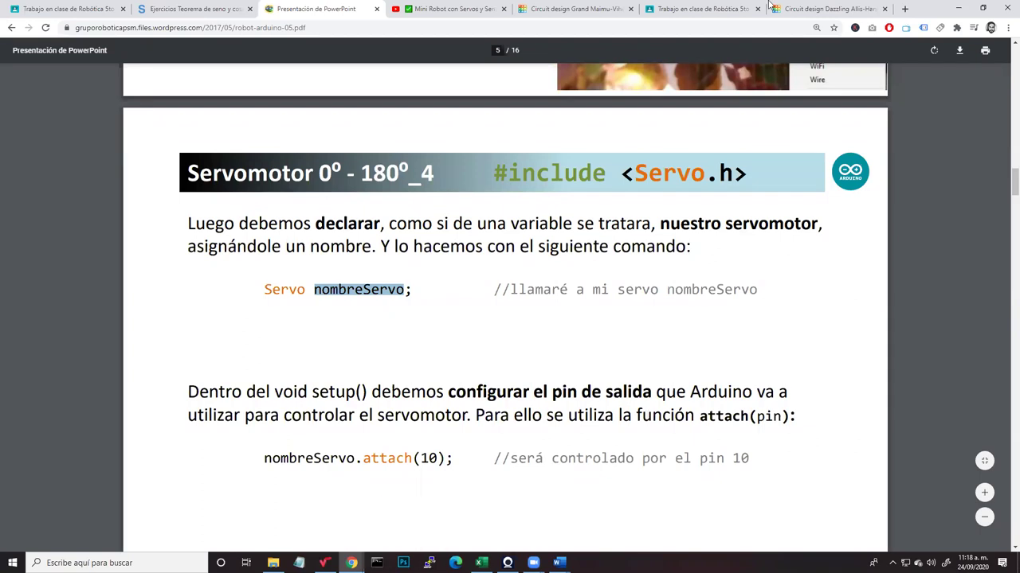
Return to the Tinkercad circuit and declare "Servo robot;" on line 3 with the comment "// CREAMOS UN OBJETO LLAMADO ROBOT"
left_click(790, 9)
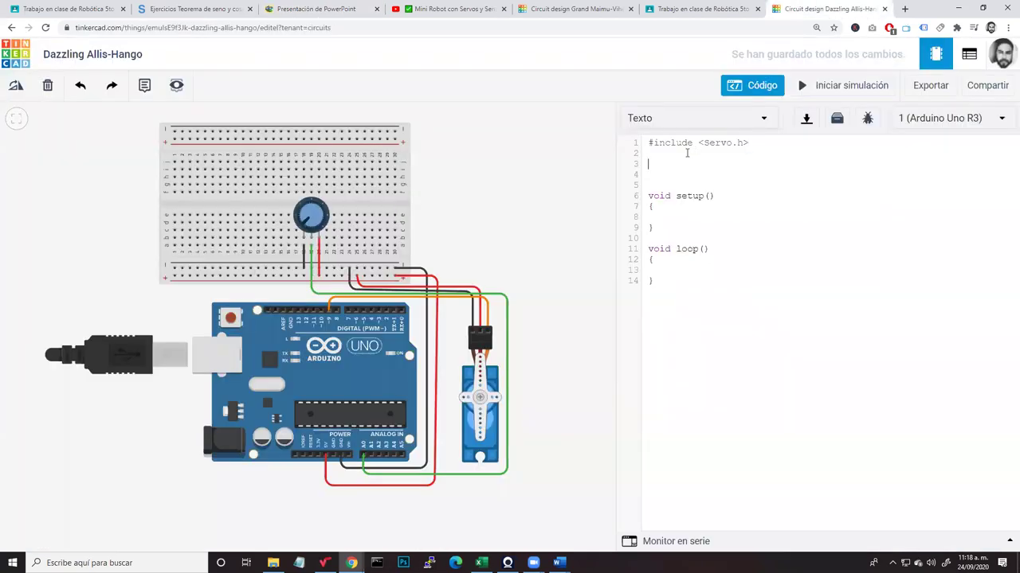
type("ervo")
type("robot; // CREAMOS UN OBJETO LLAMAD")
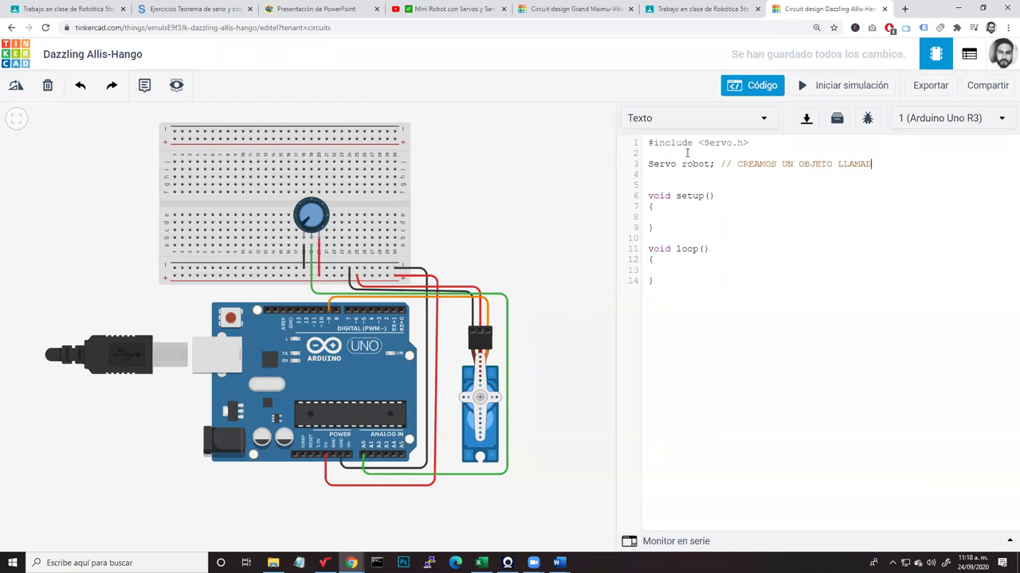
type("O SERVO")
key("BackSpace")
key("BackSpace")
key("BackSpace")
key("BackSpace")
key("BackSpace")
type("ROBOT")
left_click(667, 174)
key("Delete")
type("r")
left_click(704, 144)
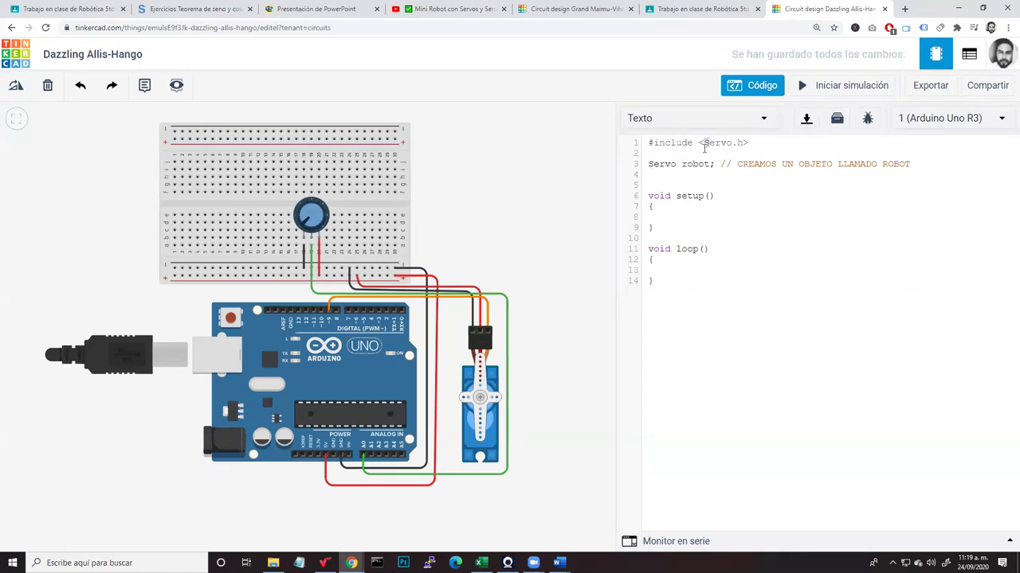